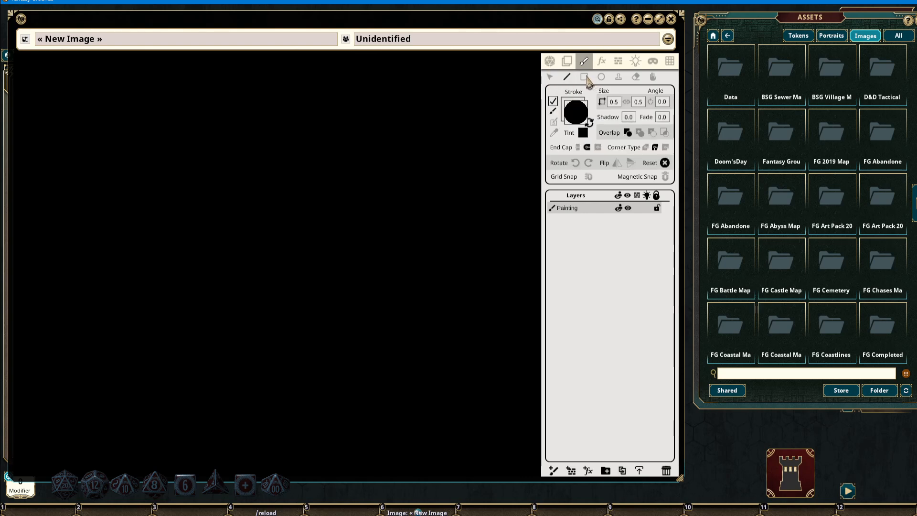
# Step: Choose the freehand painting tool and set its stroke colour to a solid dark red
pyautogui.click(652, 78)
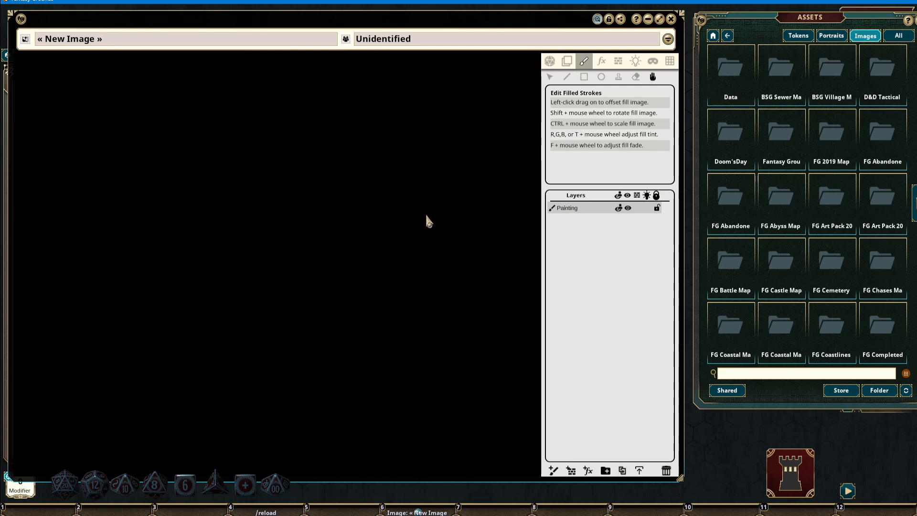
pyautogui.click(566, 77)
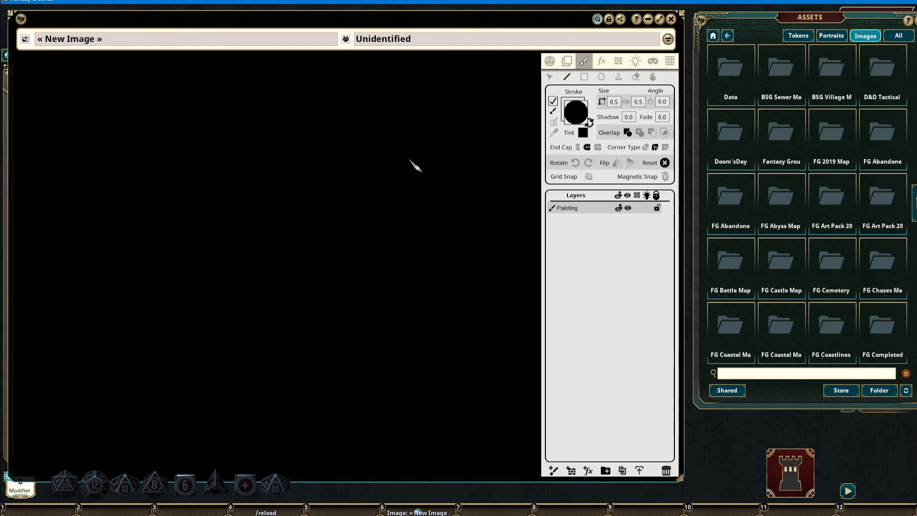
pyautogui.click(573, 114)
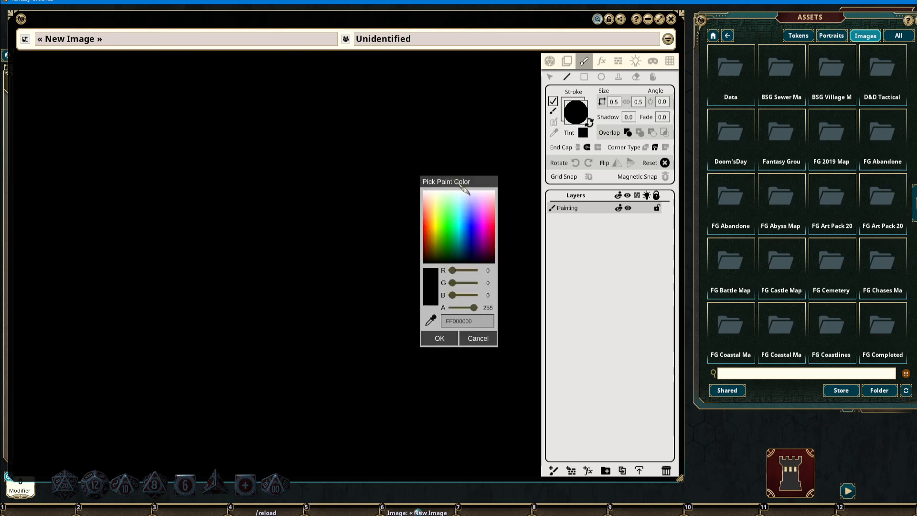
pyautogui.moveTo(479, 182); pyautogui.dragTo(445, 136)
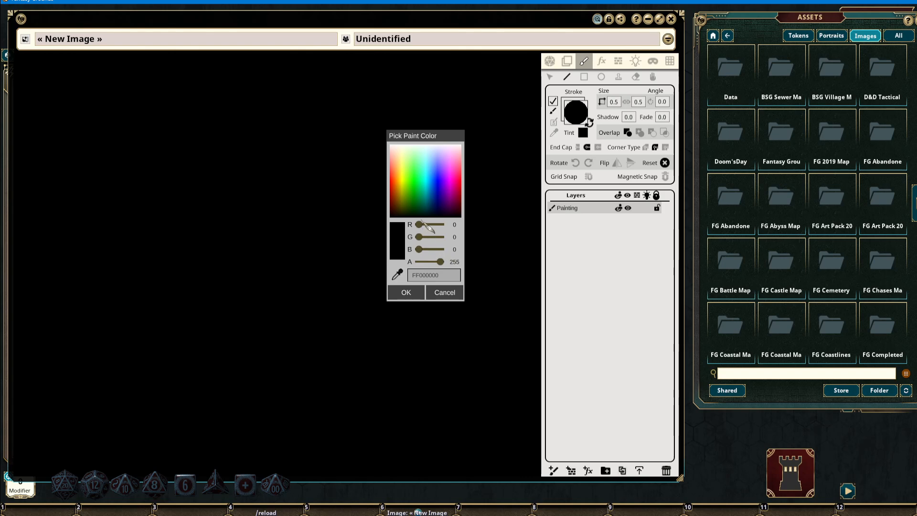
pyautogui.moveTo(420, 223); pyautogui.dragTo(487, 225)
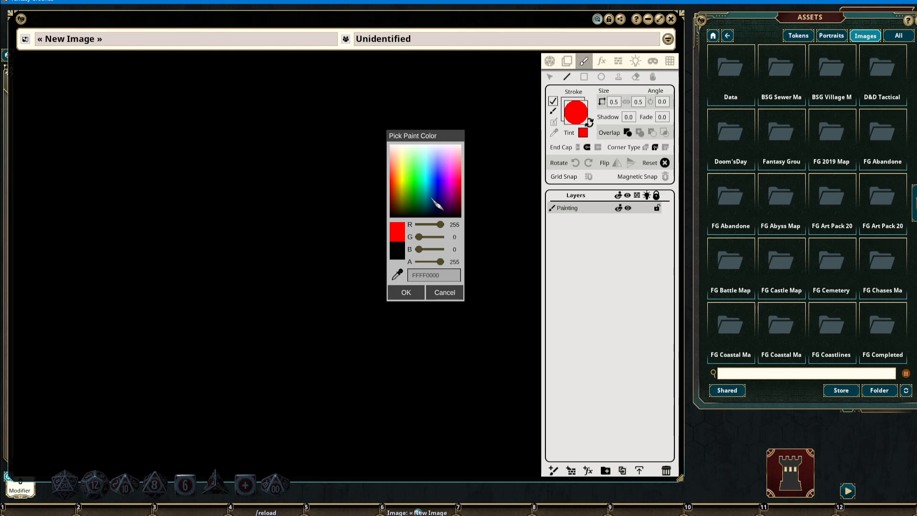
pyautogui.moveTo(449, 178); pyautogui.dragTo(426, 176)
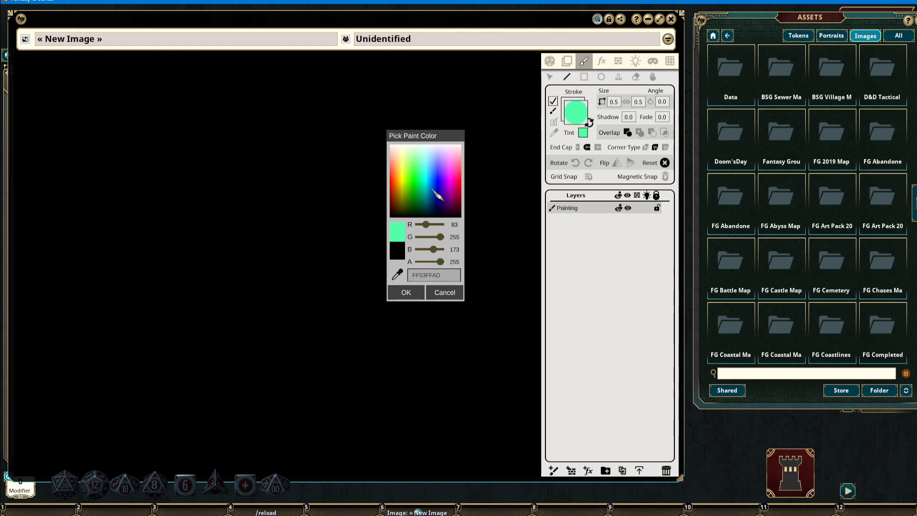
pyautogui.moveTo(462, 188); pyautogui.dragTo(467, 188)
pyautogui.click(414, 293)
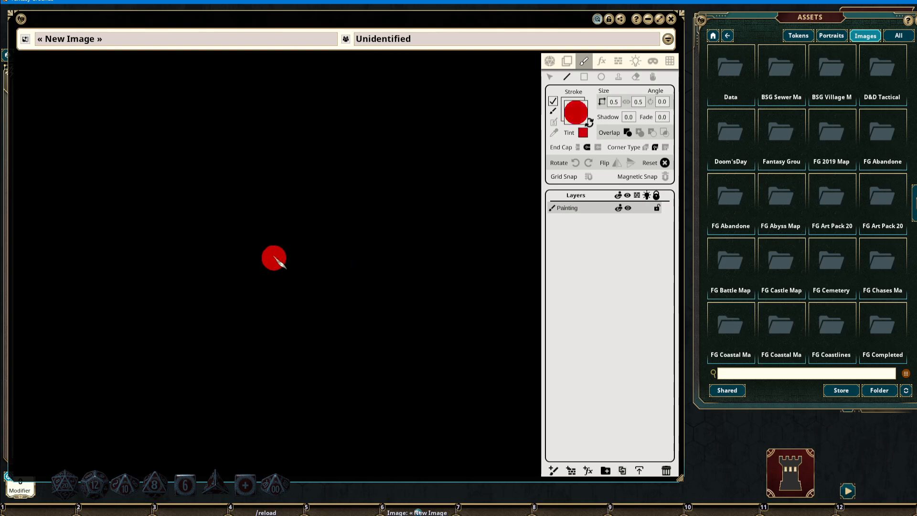
# Step: Paint a winding freehand stroke and two angular strokes with corners on the blank canvas
pyautogui.moveTo(123, 150)
pyautogui.mouseDown()
pyautogui.moveTo(426, 148)
pyautogui.moveTo(184, 231)
pyautogui.moveTo(399, 290)
pyautogui.moveTo(447, 324)
pyautogui.mouseUp()
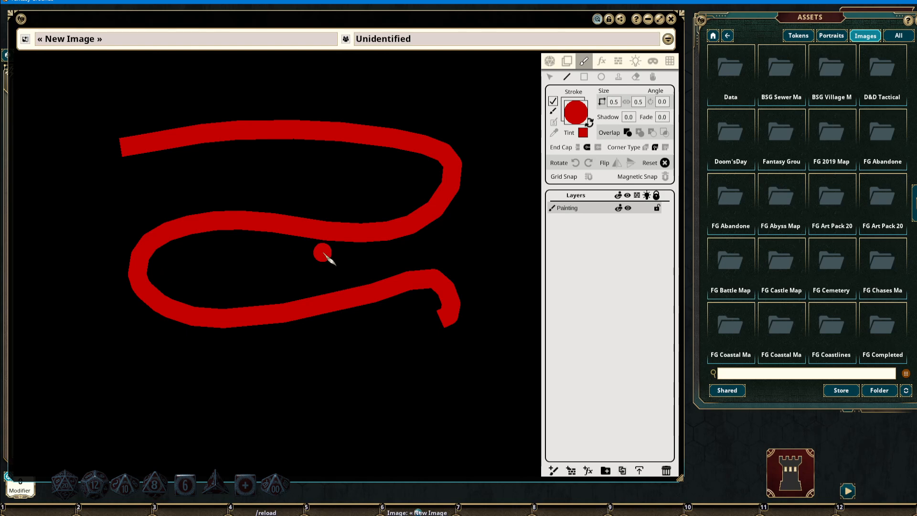
pyautogui.scroll(-2, 323, 253)
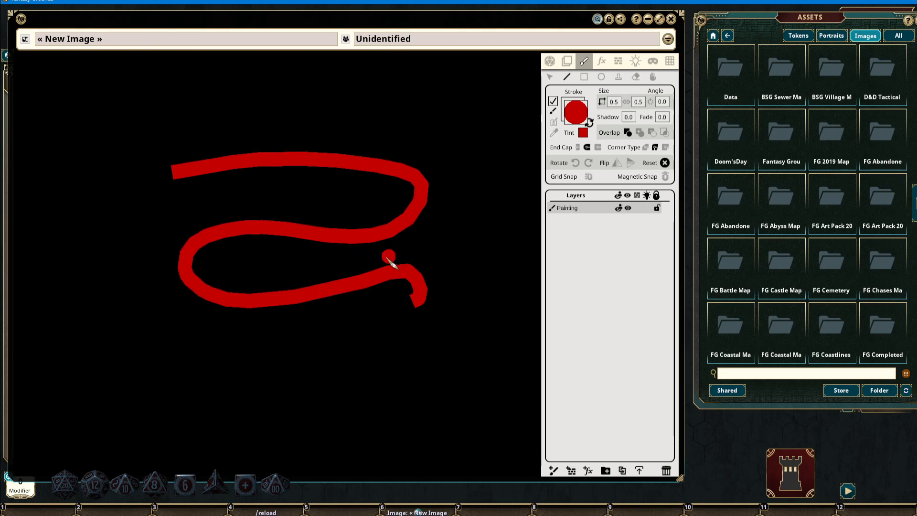
pyautogui.moveTo(394, 254); pyautogui.dragTo(250, 271)
pyautogui.moveTo(135, 129)
pyautogui.mouseDown()
pyautogui.moveTo(336, 137)
pyautogui.moveTo(377, 223)
pyautogui.moveTo(302, 180)
pyautogui.mouseUp()
pyautogui.moveTo(151, 95)
pyautogui.mouseDown()
pyautogui.moveTo(447, 99)
pyautogui.moveTo(450, 256)
pyautogui.moveTo(327, 266)
pyautogui.moveTo(334, 334)
pyautogui.moveTo(447, 311)
pyautogui.moveTo(405, 310)
pyautogui.mouseUp()
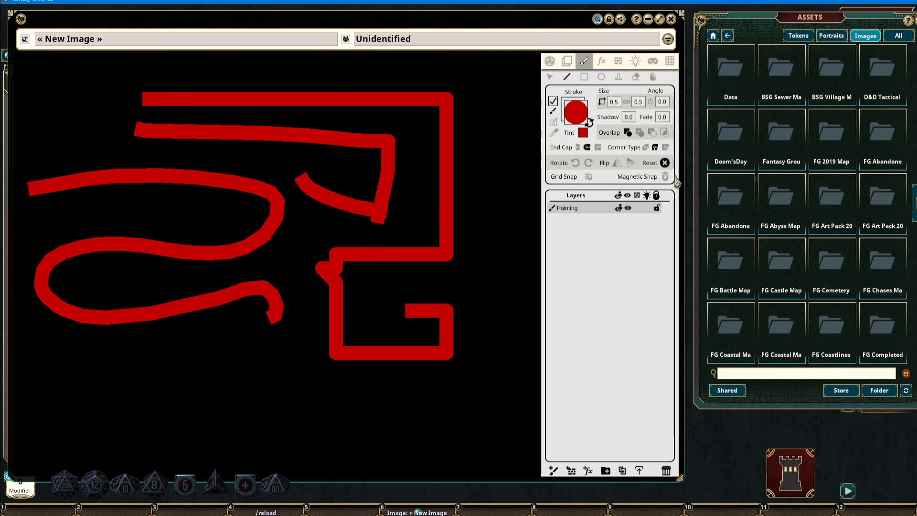
# Step: Turn on grid snap and paint one straight-cornered stroke and one looping freehand stroke over the existing ones
pyautogui.click(588, 177)
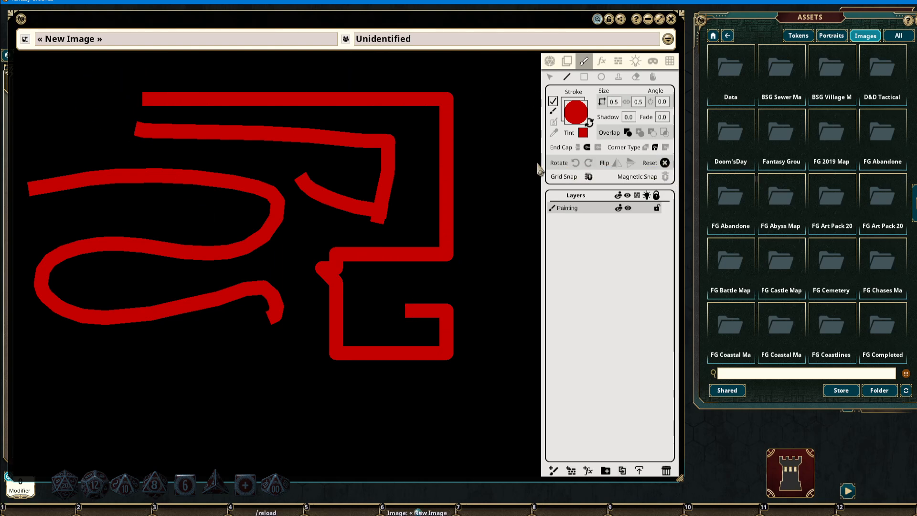
pyautogui.moveTo(108, 69)
pyautogui.mouseDown()
pyautogui.moveTo(434, 71)
pyautogui.moveTo(432, 148)
pyautogui.moveTo(422, 155)
pyautogui.mouseUp()
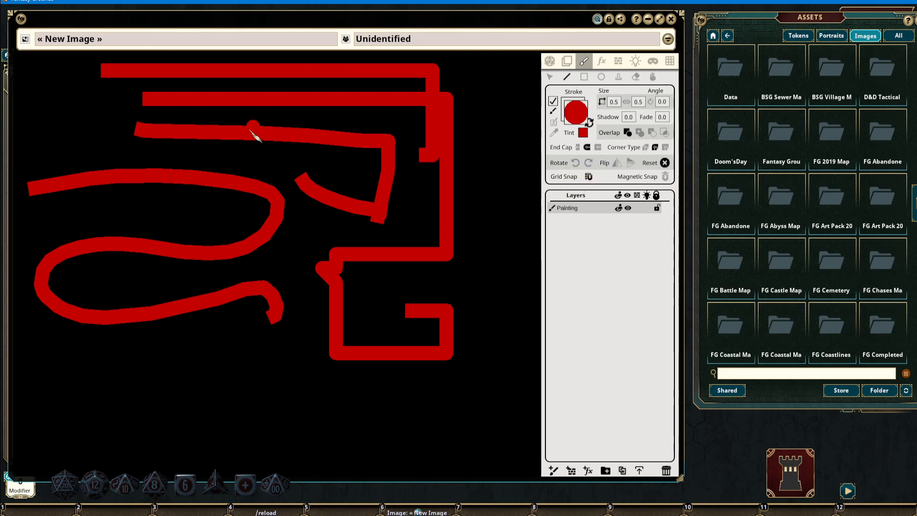
pyautogui.moveTo(74, 126)
pyautogui.mouseDown()
pyautogui.moveTo(377, 144)
pyautogui.moveTo(301, 180)
pyautogui.moveTo(196, 127)
pyautogui.moveTo(195, 215)
pyautogui.mouseUp()
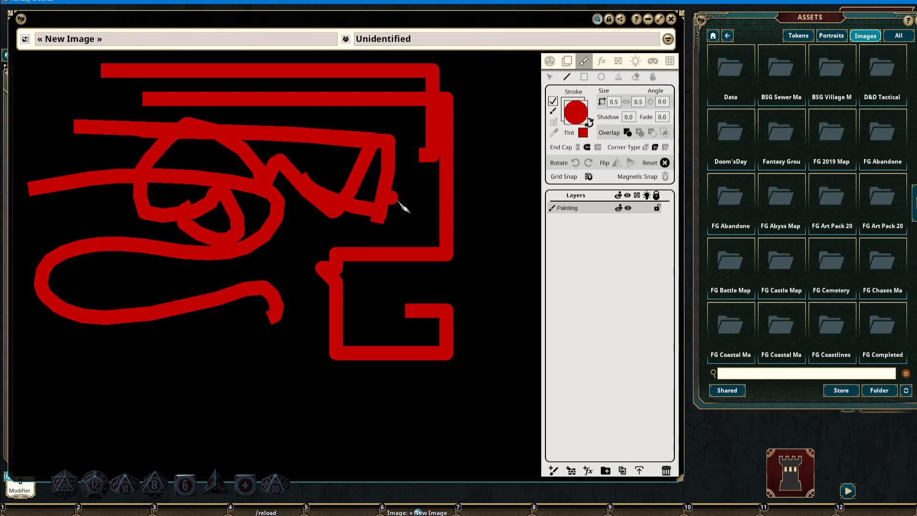
# Step: Replace the painted layer with a new painting layer and draw an outlined rectangle and an overlapping outlined square on it
pyautogui.click(666, 473)
pyautogui.click(554, 471)
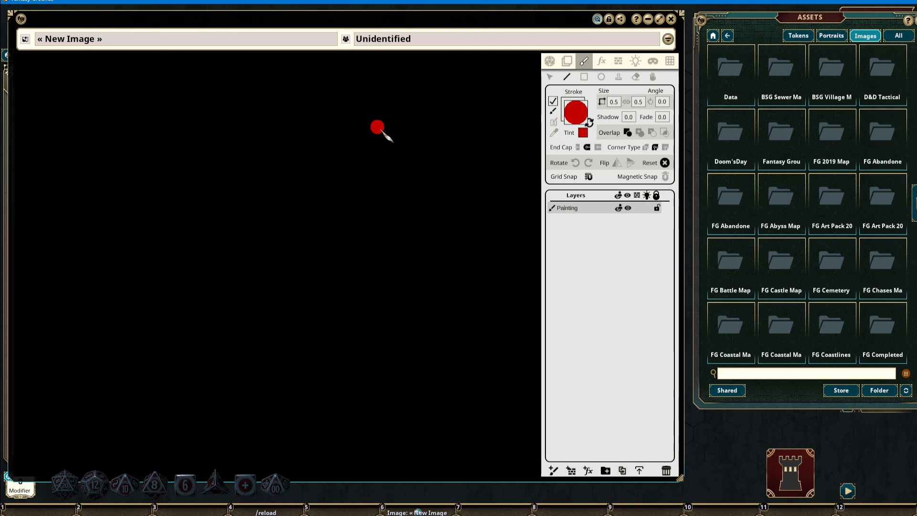
pyautogui.click(583, 77)
pyautogui.moveTo(101, 120)
pyautogui.mouseDown()
pyautogui.moveTo(409, 309)
pyautogui.moveTo(405, 297)
pyautogui.mouseUp()
pyautogui.scroll(-3, 463, 235)
pyautogui.moveTo(463, 235); pyautogui.dragTo(368, 233)
pyautogui.moveTo(307, 99); pyautogui.dragTo(452, 247)
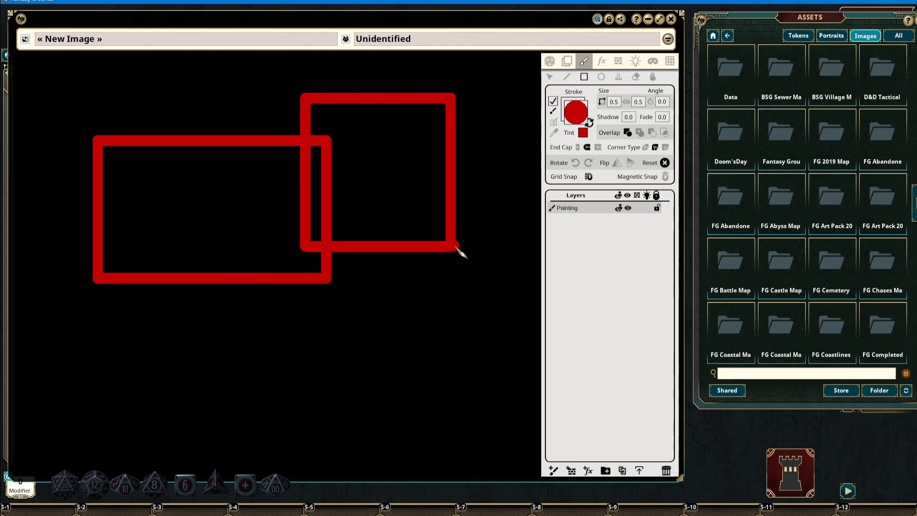
# Step: Draw a wide outlined ellipse, two overlapping circles beside it and a fourth ellipse over the wide rectangle
pyautogui.click(600, 76)
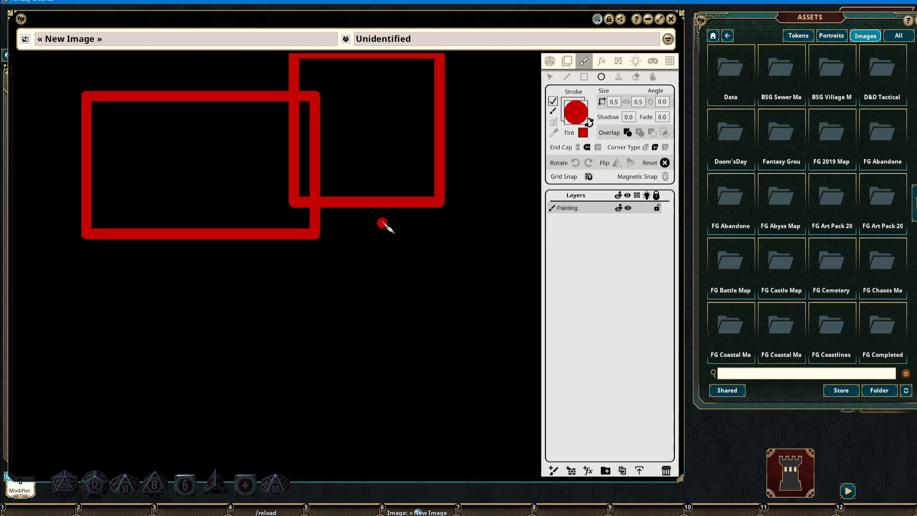
pyautogui.moveTo(149, 258); pyautogui.dragTo(378, 353)
pyautogui.moveTo(363, 221); pyautogui.dragTo(476, 371)
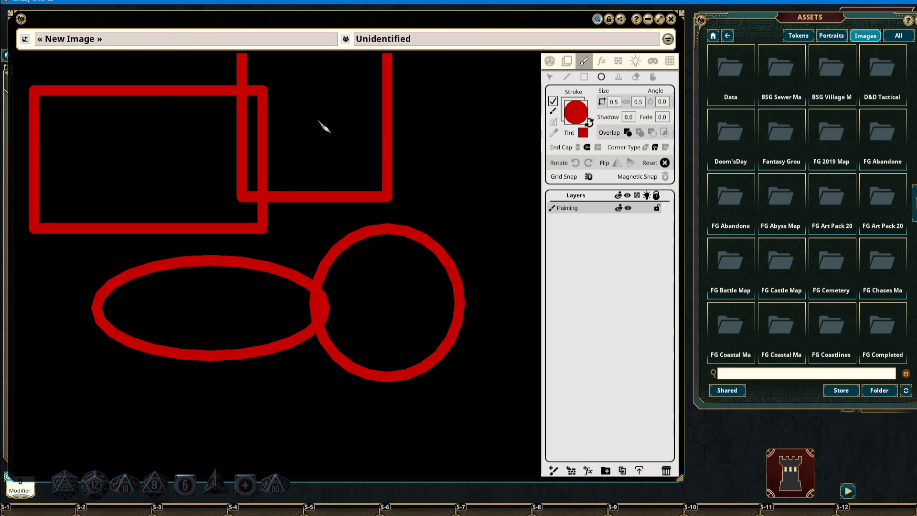
pyautogui.moveTo(321, 127); pyautogui.dragTo(475, 294)
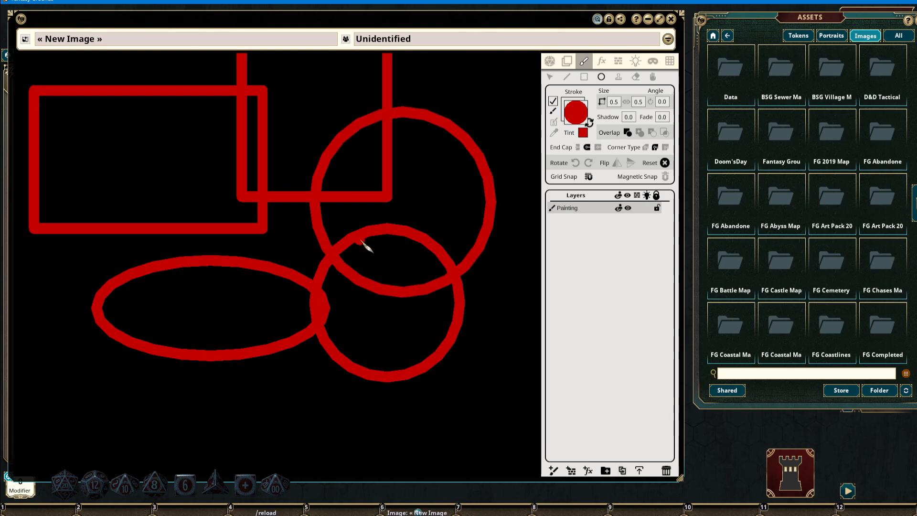
pyautogui.scroll(-2, 382, 268)
pyautogui.moveTo(211, 125); pyautogui.dragTo(349, 236)
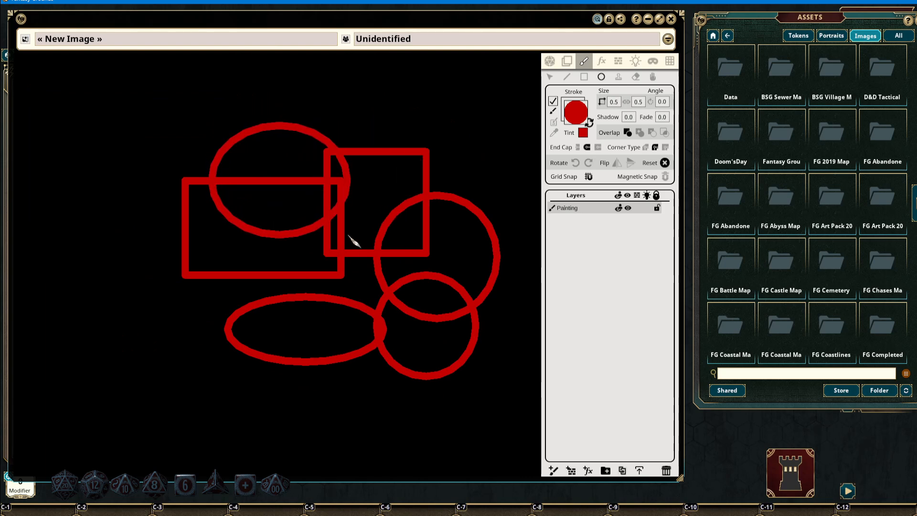
# Step: Draw a large outlined circle around the upper ellipse with grid snap turned off, and delete the painting layer
pyautogui.click(591, 178)
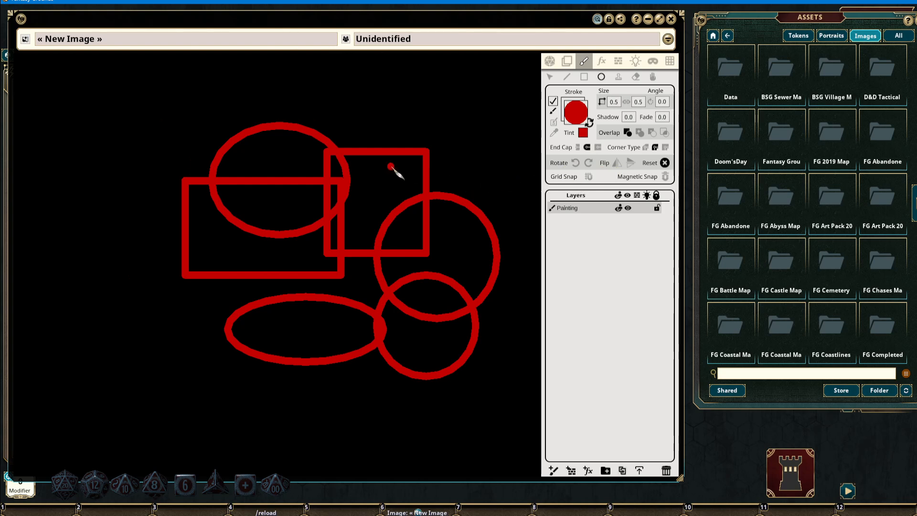
pyautogui.moveTo(278, 157); pyautogui.dragTo(359, 216)
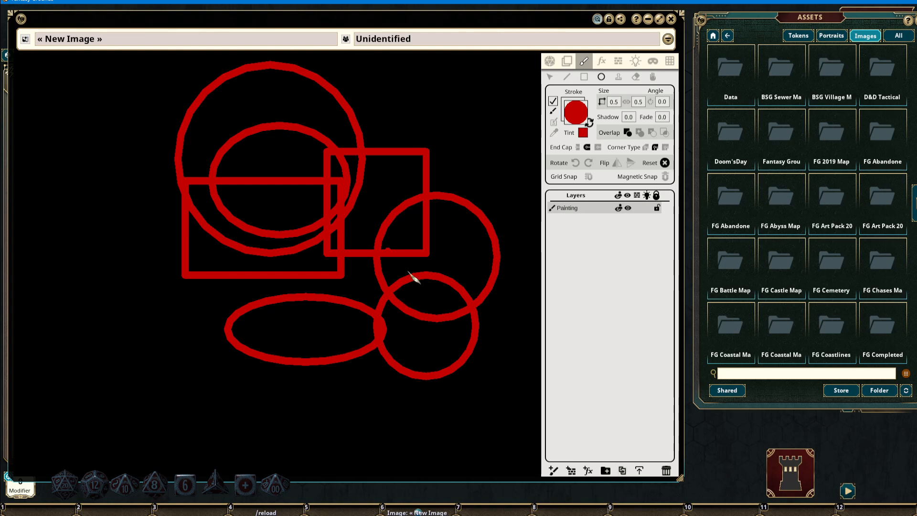
pyautogui.click(666, 470)
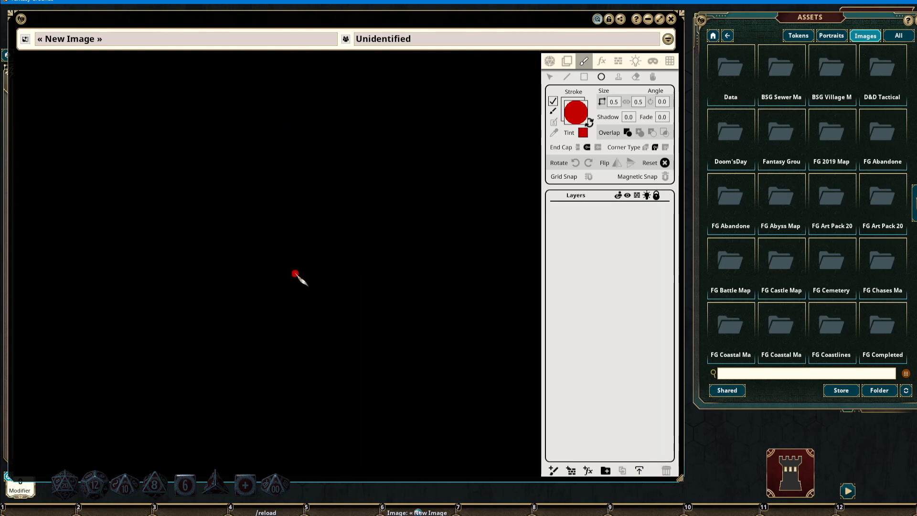
# Step: Set the fill colour to light blue (FF00D0FA) and draw a large filled ellipse with a red outline
pyautogui.click(590, 125)
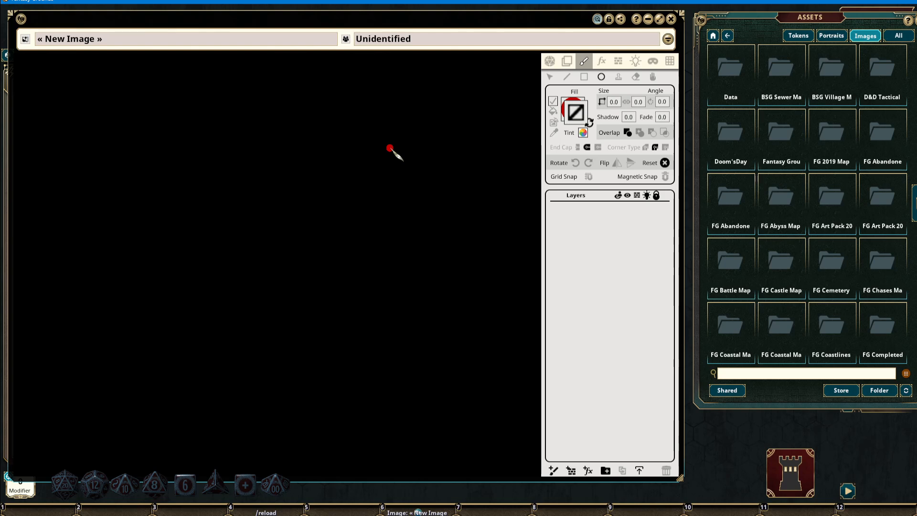
pyautogui.click(576, 115)
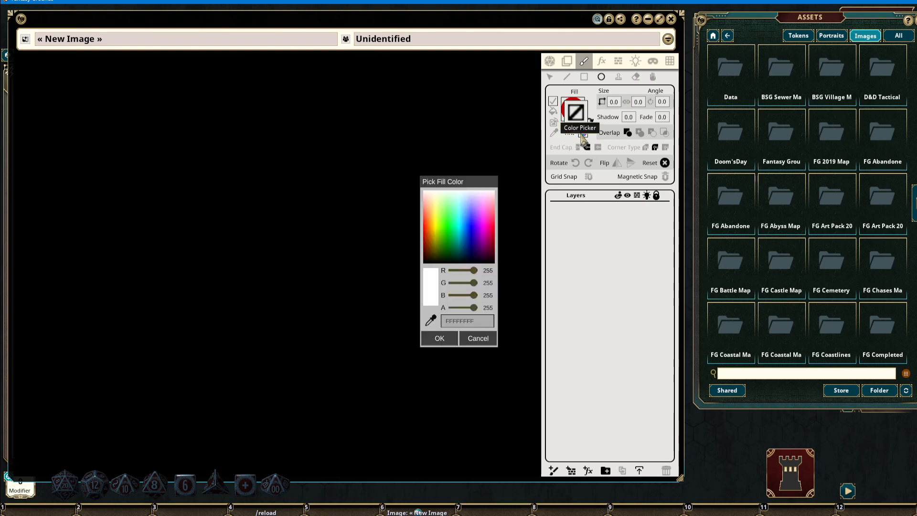
pyautogui.click(467, 214)
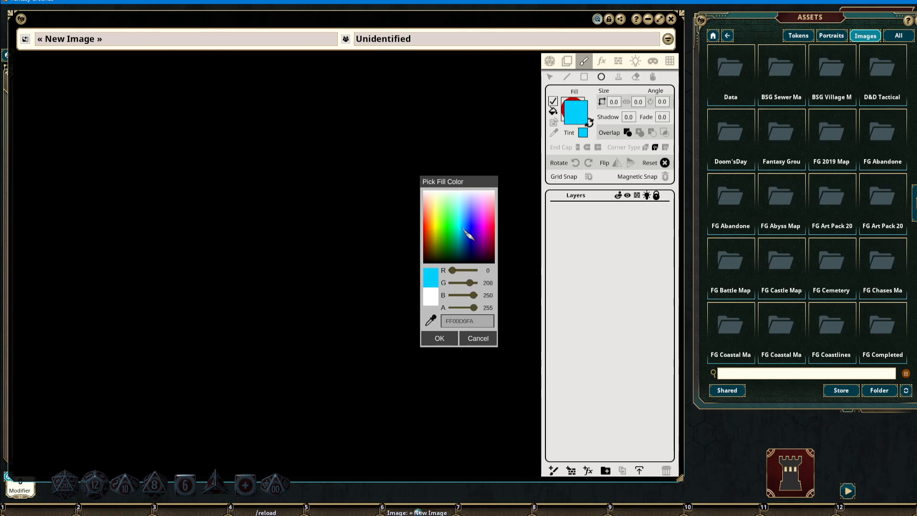
pyautogui.click(439, 338)
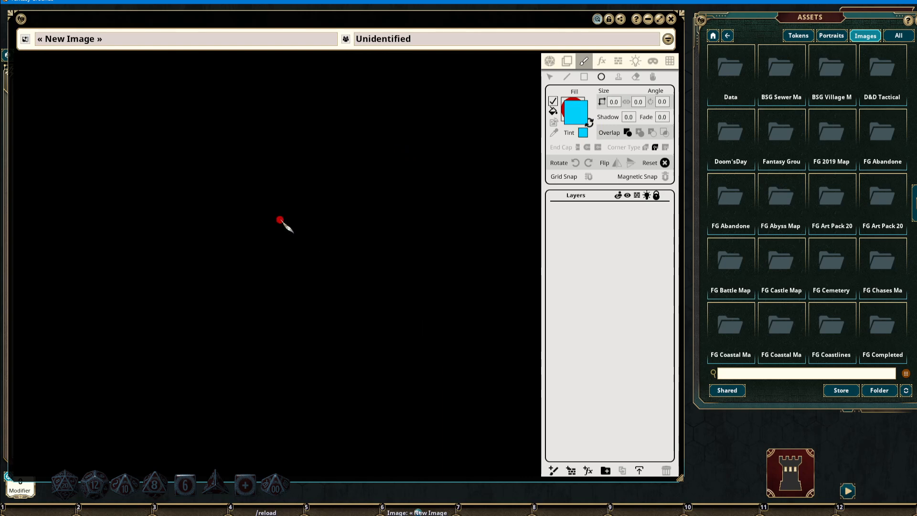
pyautogui.moveTo(143, 117)
pyautogui.mouseDown()
pyautogui.moveTo(205, 209)
pyautogui.moveTo(394, 340)
pyautogui.mouseUp()
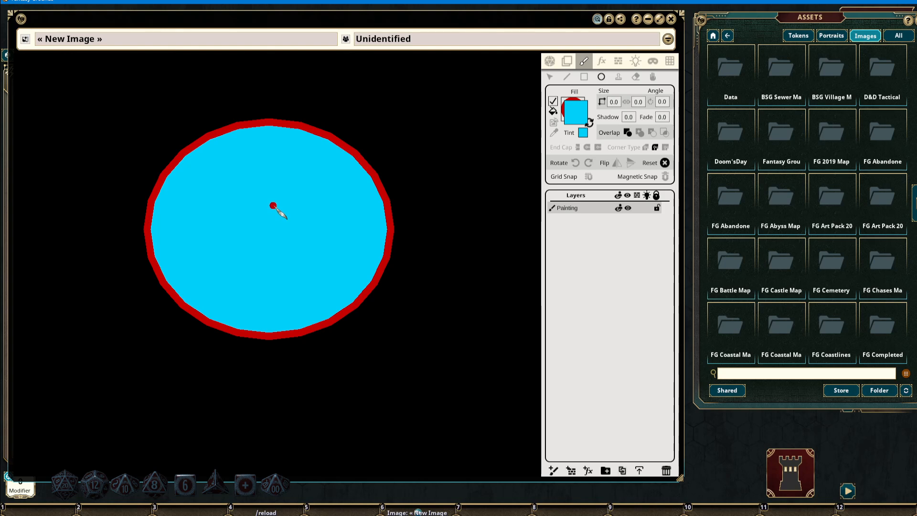
# Step: Draw a filled rectangle with a red outline against the ellipse's right side
pyautogui.click(584, 77)
pyautogui.moveTo(486, 252); pyautogui.dragTo(313, 257)
pyautogui.moveTo(181, 129); pyautogui.dragTo(405, 315)
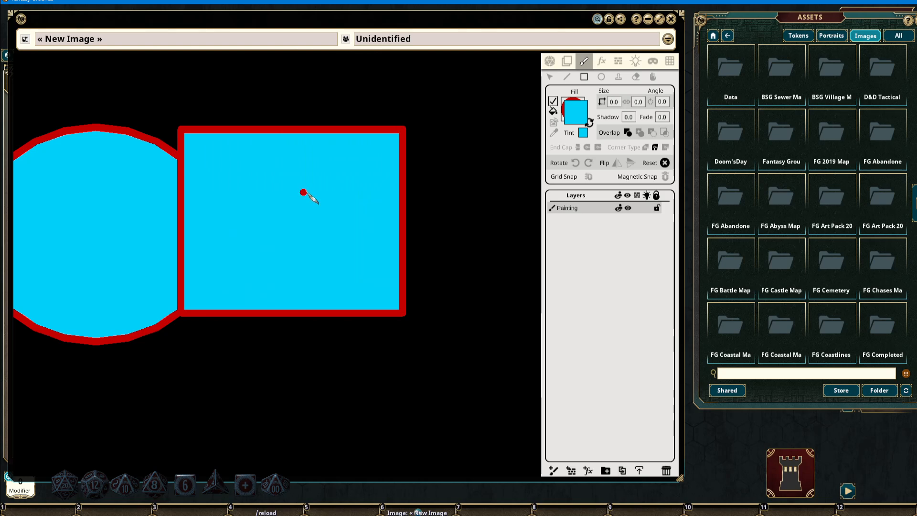
# Step: Draw a closed, irregular freehand shape with blue fill and red outline below the rectangle
pyautogui.click(566, 77)
pyautogui.moveTo(391, 260); pyautogui.dragTo(339, 172)
pyautogui.moveTo(450, 185); pyautogui.dragTo(375, 266)
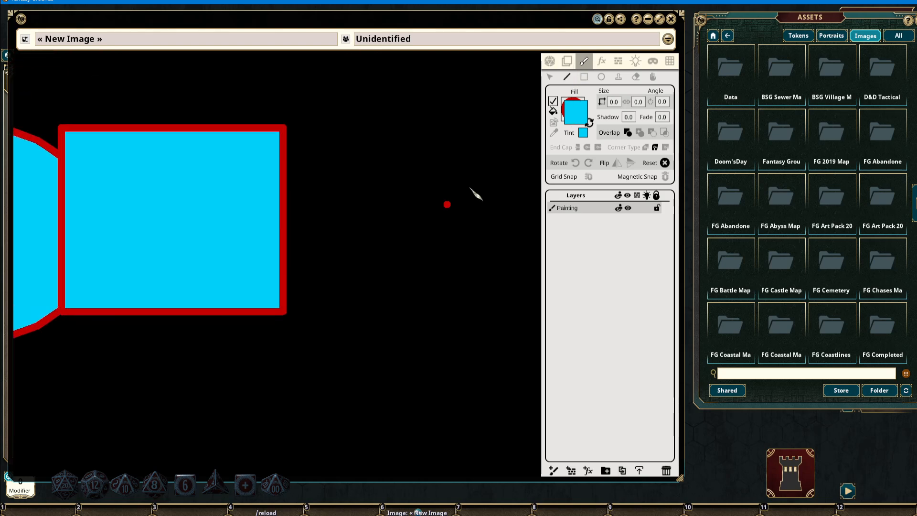
pyautogui.moveTo(231, 243); pyautogui.dragTo(345, 238)
pyautogui.moveTo(257, 301); pyautogui.dragTo(296, 240)
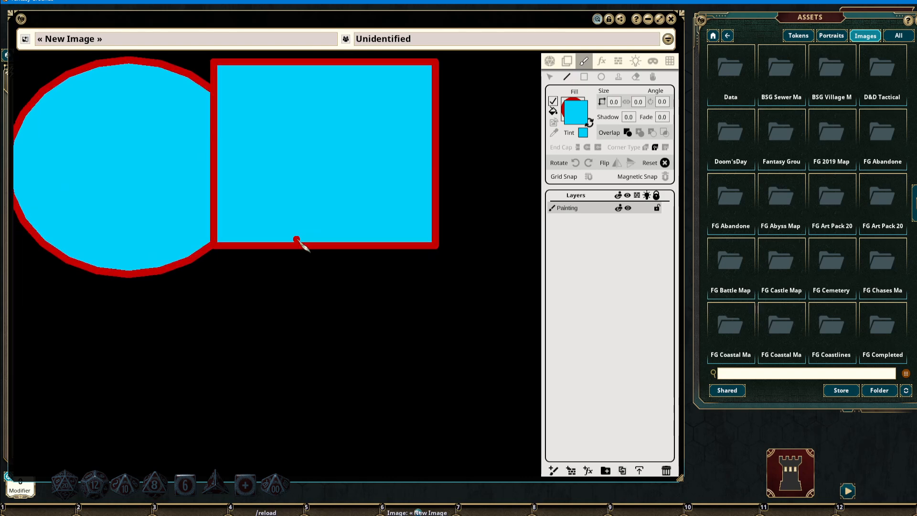
pyautogui.moveTo(248, 273)
pyautogui.mouseDown()
pyautogui.moveTo(250, 242)
pyautogui.moveTo(243, 281)
pyautogui.moveTo(265, 401)
pyautogui.moveTo(343, 325)
pyautogui.mouseUp()
pyautogui.moveTo(371, 280); pyautogui.dragTo(313, 251)
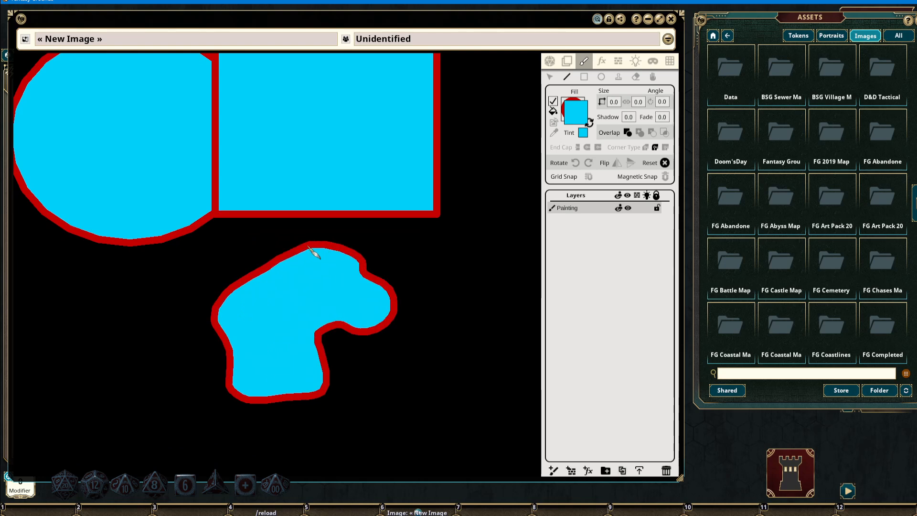
# Step: Set the overlap mode to merge shapes and paint freehand areas extending the rectangle's right side and connecting it to the irregular shape
pyautogui.scroll(-1, 483, 333)
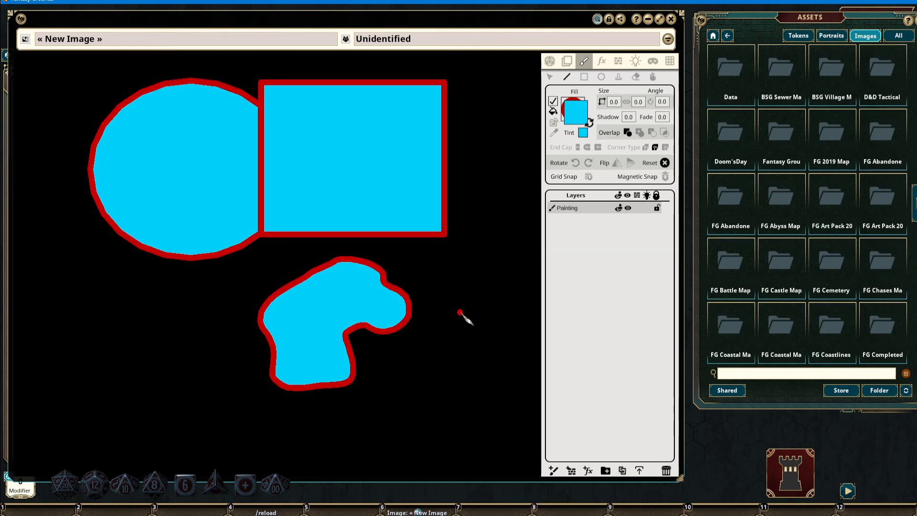
pyautogui.moveTo(460, 312); pyautogui.dragTo(403, 317)
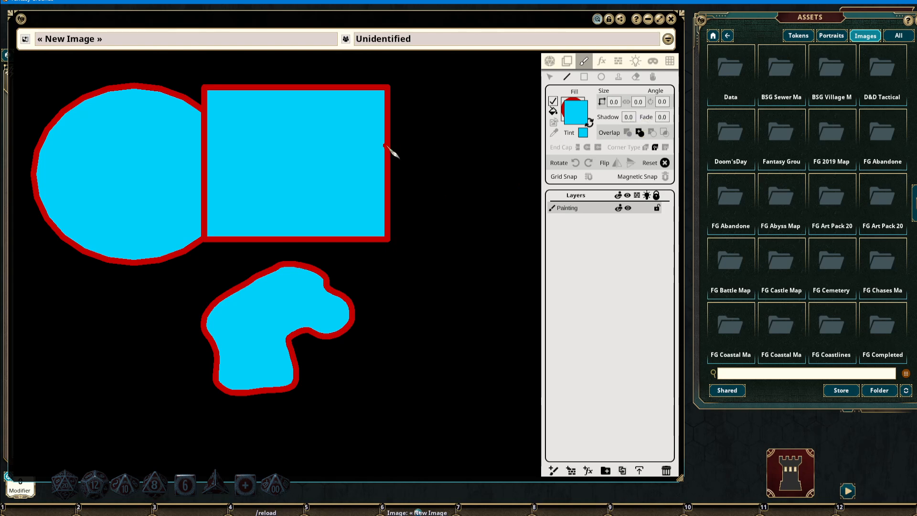
pyautogui.moveTo(346, 115)
pyautogui.mouseDown()
pyautogui.moveTo(481, 205)
pyautogui.moveTo(311, 172)
pyautogui.mouseUp()
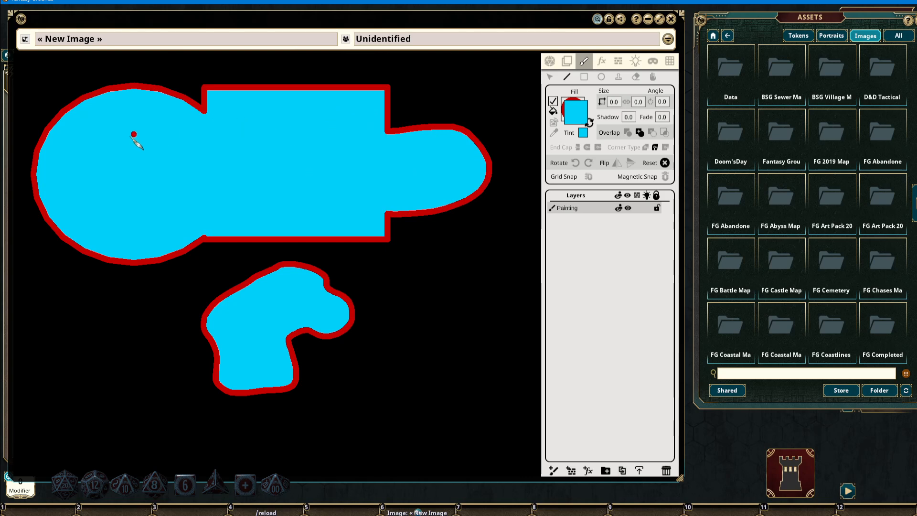
pyautogui.moveTo(296, 197)
pyautogui.mouseDown()
pyautogui.moveTo(268, 233)
pyautogui.moveTo(315, 201)
pyautogui.mouseUp()
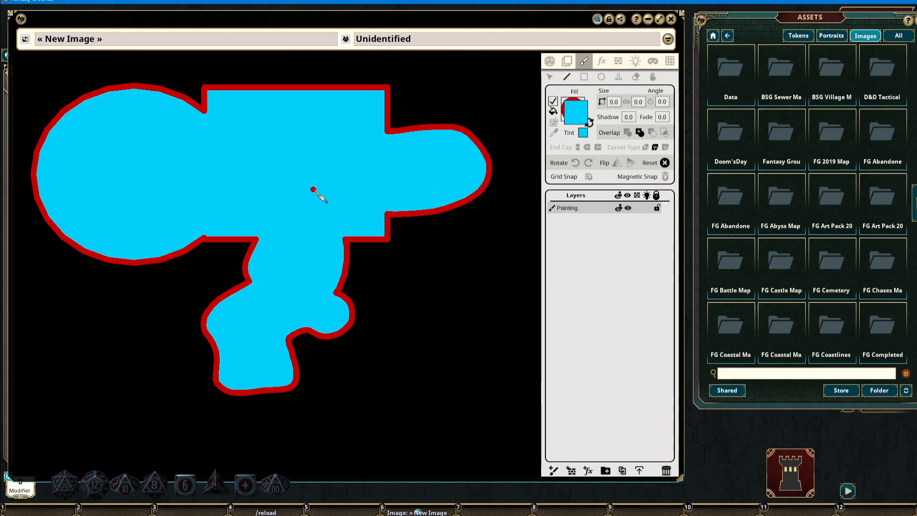
# Step: Set the overlap mode to subtract and cut rectangles from the shape's middle and from its rounded right-hand extension
pyautogui.click(652, 133)
pyautogui.click(584, 77)
pyautogui.moveTo(257, 123); pyautogui.dragTo(336, 188)
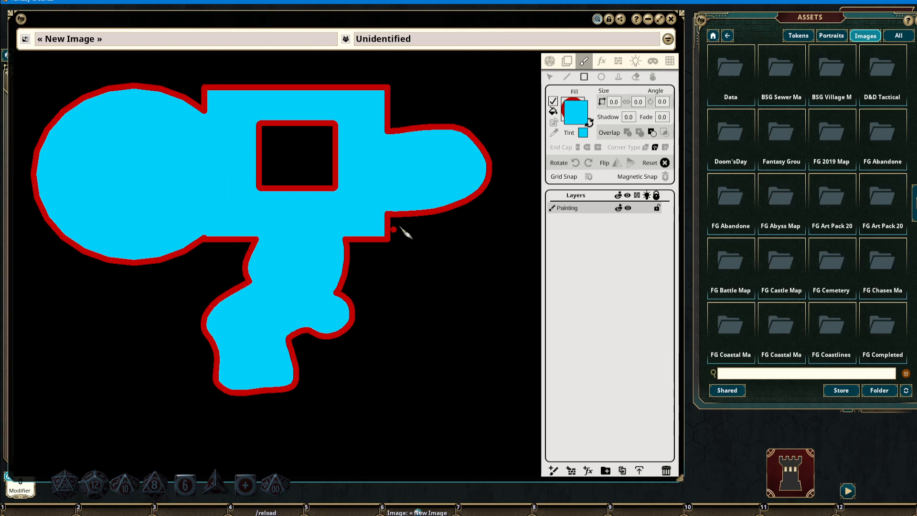
pyautogui.moveTo(405, 171); pyautogui.dragTo(489, 253)
pyautogui.moveTo(449, 153); pyautogui.dragTo(489, 189)
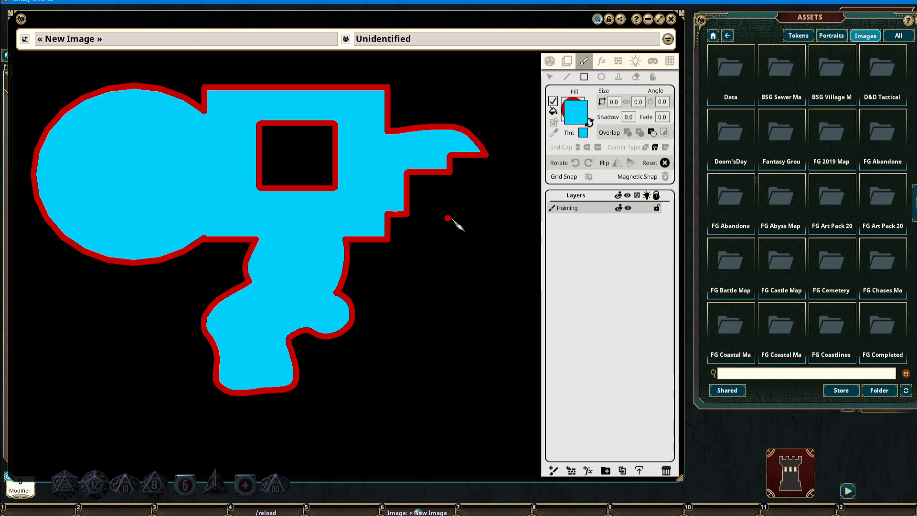
# Step: Set the overlap mode to merge, add three rectangles along the shape's right and lower-left edges, and add an ellipse at its lower right
pyautogui.moveTo(449, 218); pyautogui.dragTo(423, 220)
pyautogui.moveTo(337, 230); pyautogui.dragTo(412, 216)
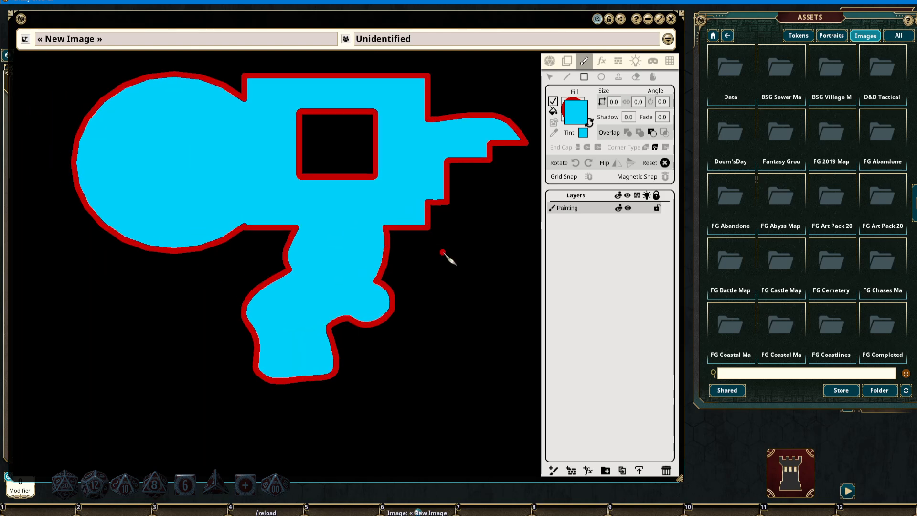
pyautogui.click(640, 132)
pyautogui.moveTo(399, 152)
pyautogui.mouseDown()
pyautogui.moveTo(490, 232)
pyautogui.moveTo(431, 258)
pyautogui.mouseUp()
pyautogui.moveTo(343, 87); pyautogui.dragTo(409, 185)
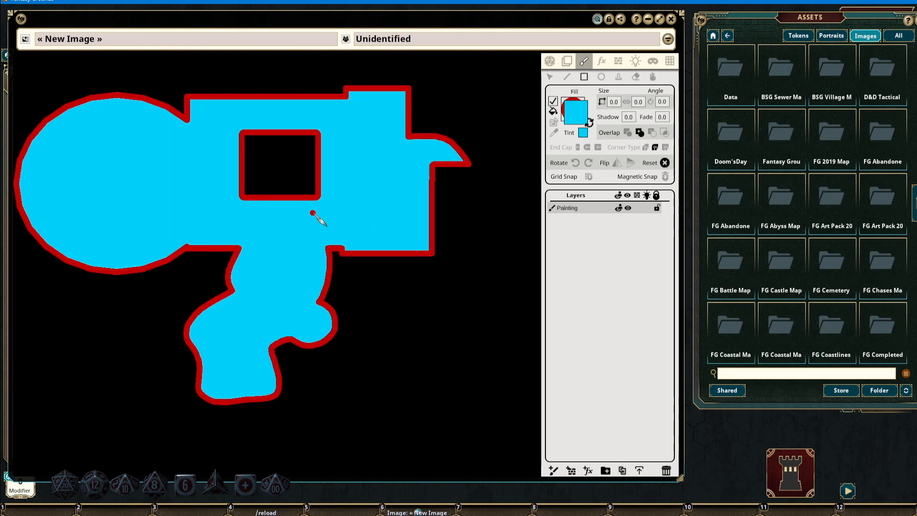
pyautogui.moveTo(218, 233); pyautogui.dragTo(279, 216)
pyautogui.moveTo(198, 200); pyautogui.dragTo(313, 292)
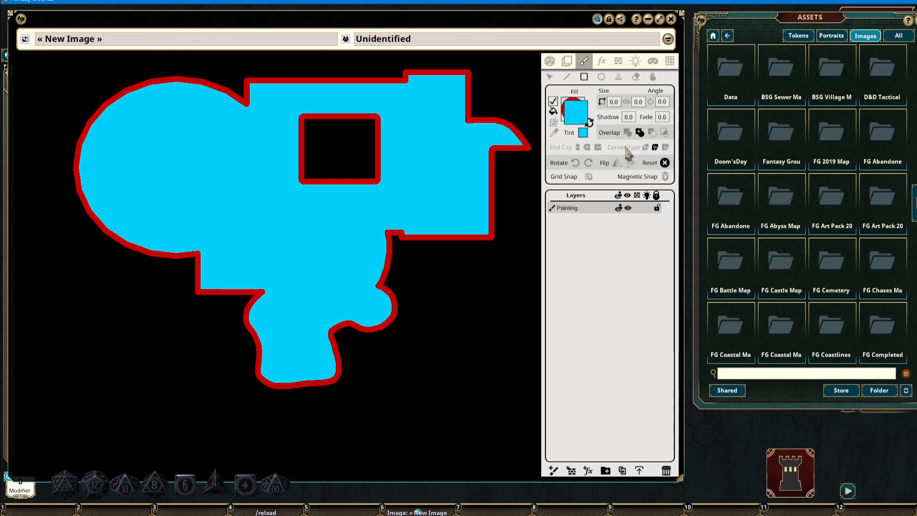
pyautogui.click(601, 76)
pyautogui.moveTo(343, 220); pyautogui.dragTo(482, 328)
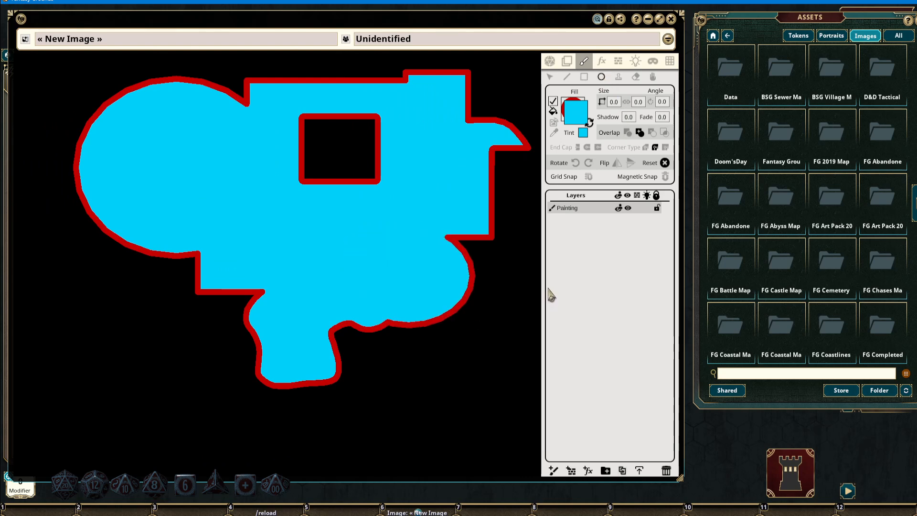
# Step: Delete the outline points around the notch beside the shape's rounded end and all points of the inner rectangular hole
pyautogui.click(550, 78)
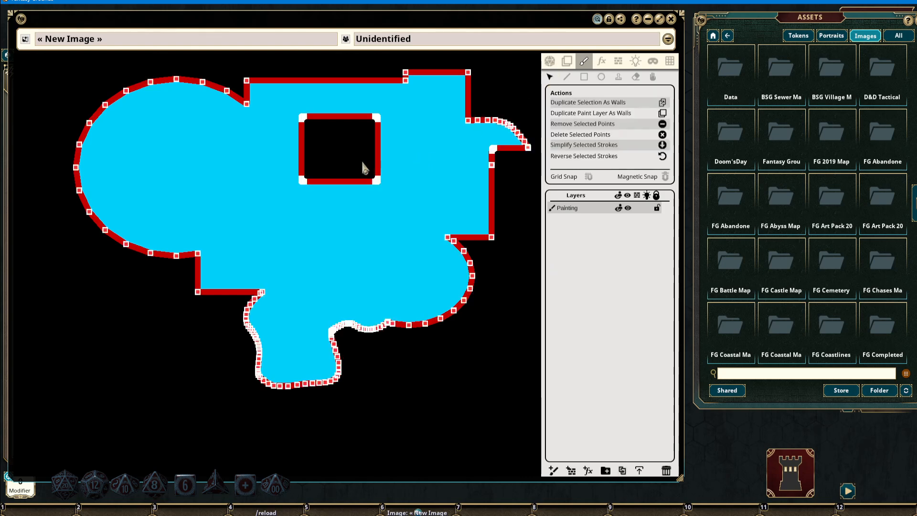
pyautogui.moveTo(272, 200); pyautogui.dragTo(246, 213)
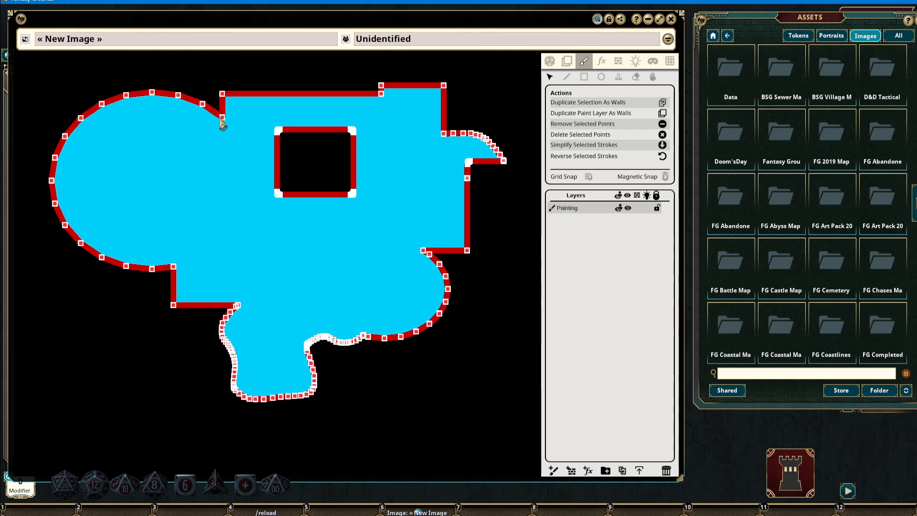
pyautogui.moveTo(222, 117)
pyautogui.mouseDown()
pyautogui.moveTo(203, 76)
pyautogui.moveTo(184, 70)
pyautogui.moveTo(208, 95)
pyautogui.moveTo(187, 111)
pyautogui.mouseUp()
pyautogui.moveTo(163, 73); pyautogui.dragTo(230, 117)
pyautogui.press('Delete')
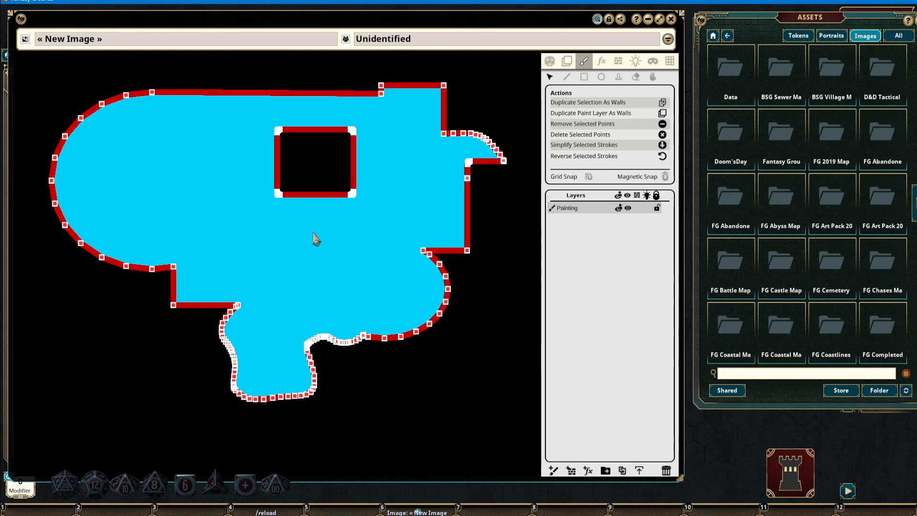
pyautogui.moveTo(252, 118); pyautogui.dragTo(396, 229)
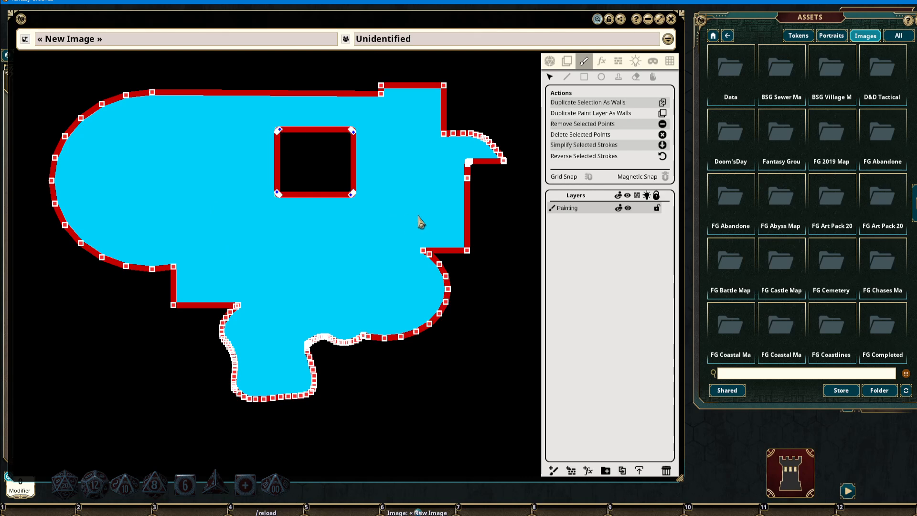
pyautogui.press('Delete')
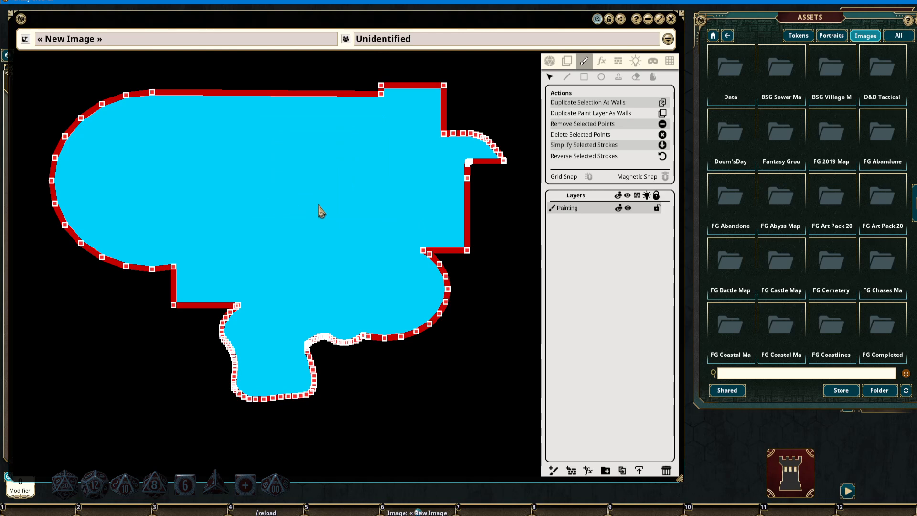
pyautogui.moveTo(304, 242); pyautogui.dragTo(323, 206)
pyautogui.moveTo(189, 217); pyautogui.dragTo(366, 360)
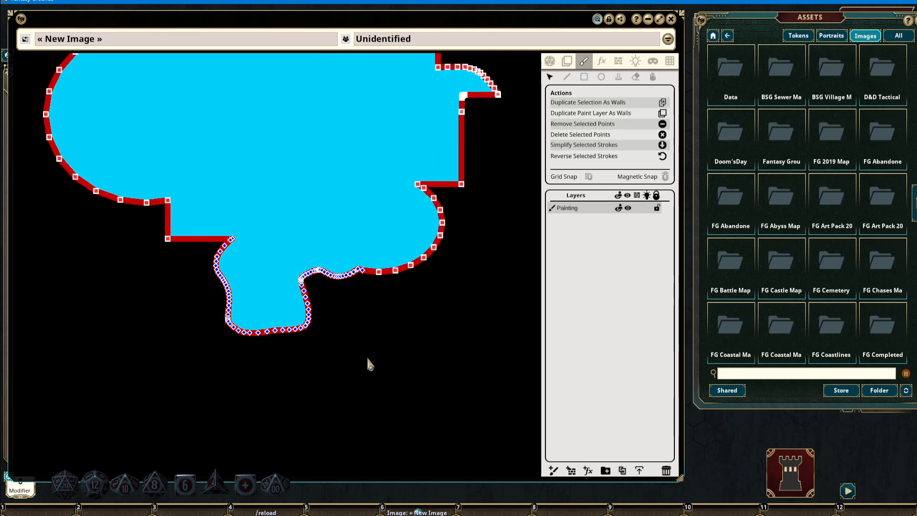
pyautogui.click(320, 217)
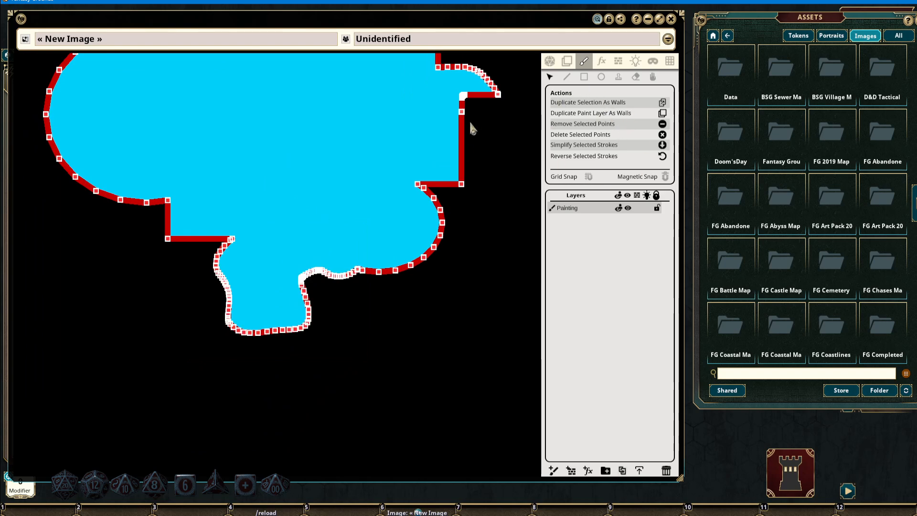
pyautogui.moveTo(371, 144); pyautogui.dragTo(365, 201)
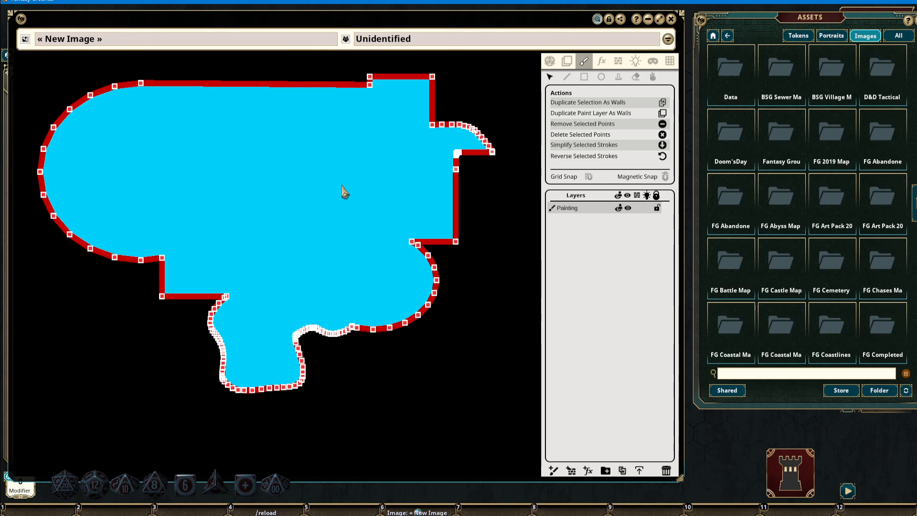
pyautogui.moveTo(350, 183); pyautogui.dragTo(368, 188)
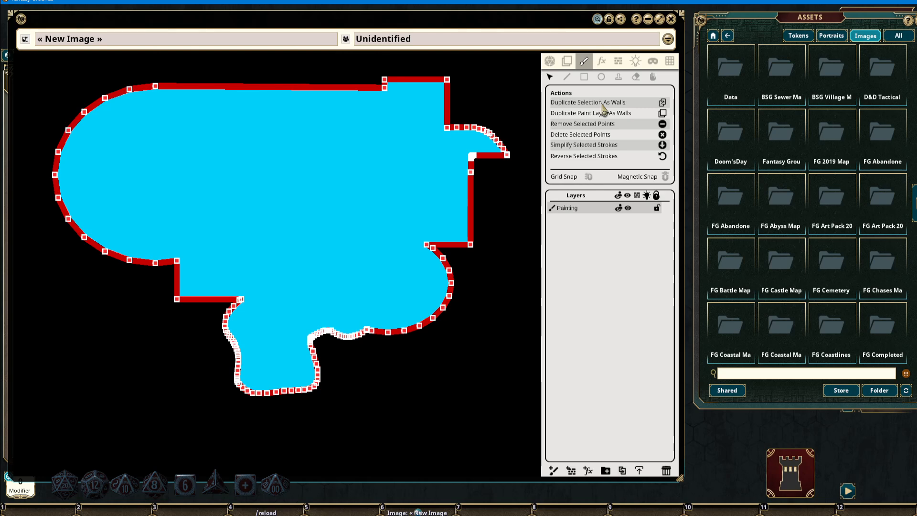
# Step: Select the dense points of the freehand bulge at the shape's lower end and simplify the selected stroke
pyautogui.scroll(5, 267, 334)
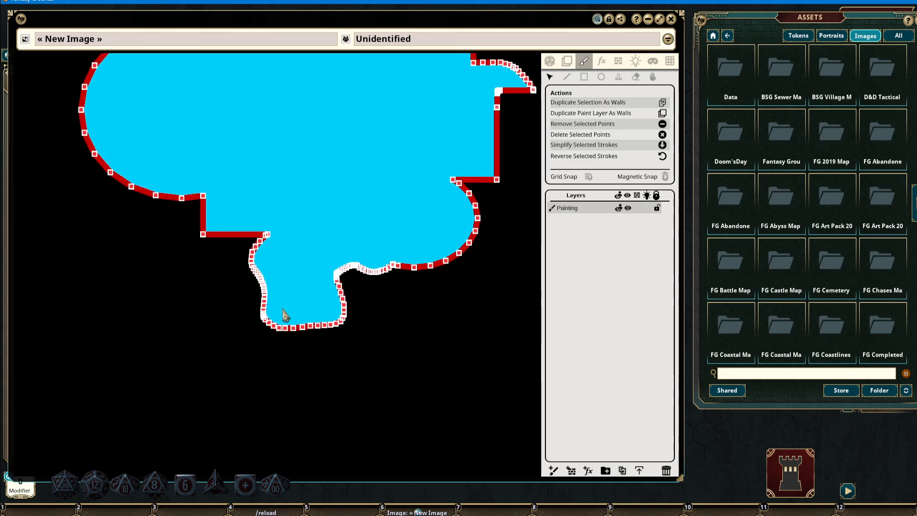
pyautogui.moveTo(204, 144); pyautogui.dragTo(474, 374)
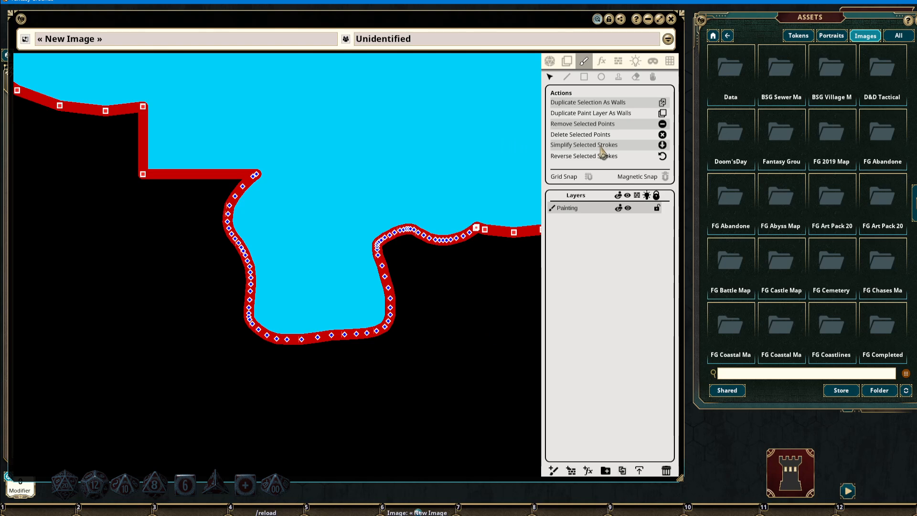
pyautogui.click(662, 144)
pyautogui.moveTo(513, 295); pyautogui.dragTo(431, 315)
pyautogui.scroll(-2, 448, 302)
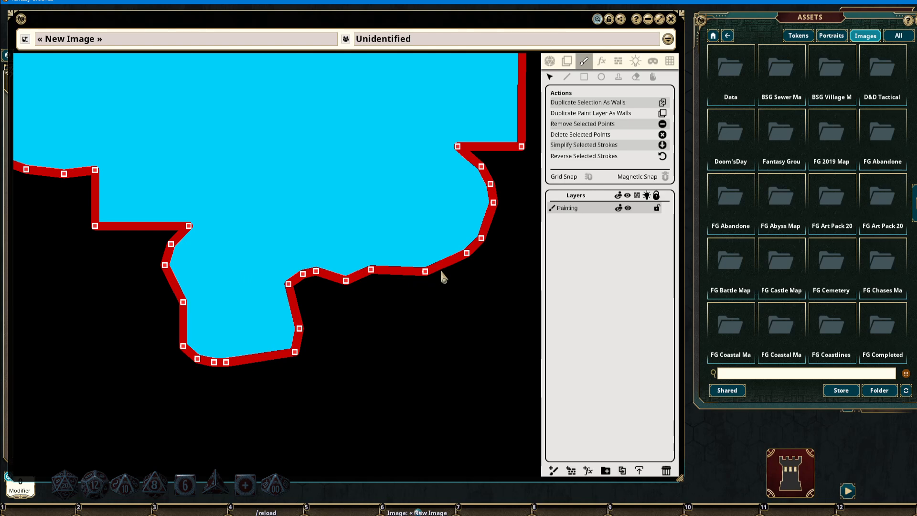
# Step: Select the outline points of the shape's lower-right curve and move them down and to the right
pyautogui.moveTo(324, 98)
pyautogui.mouseDown()
pyautogui.moveTo(517, 301)
pyautogui.moveTo(432, 322)
pyautogui.mouseUp()
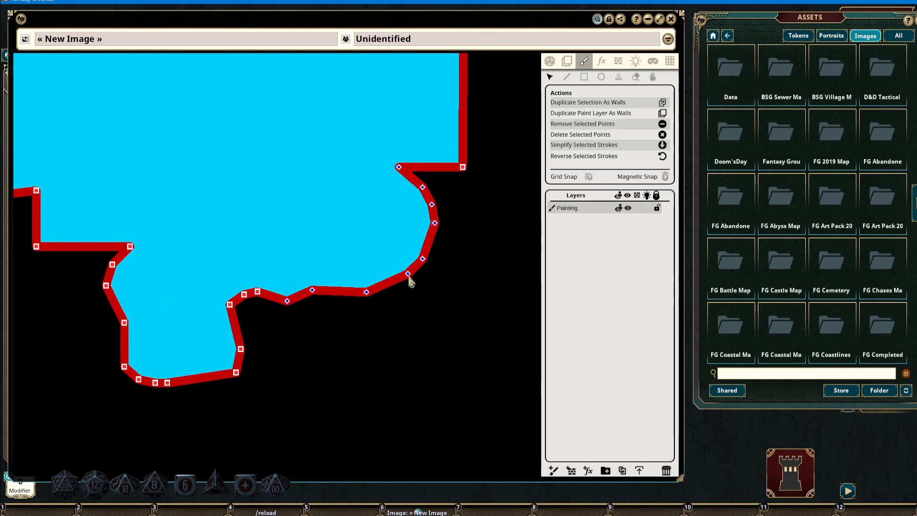
pyautogui.moveTo(410, 277); pyautogui.dragTo(446, 322)
pyautogui.scroll(-4, 358, 286)
pyautogui.moveTo(412, 257); pyautogui.dragTo(424, 250)
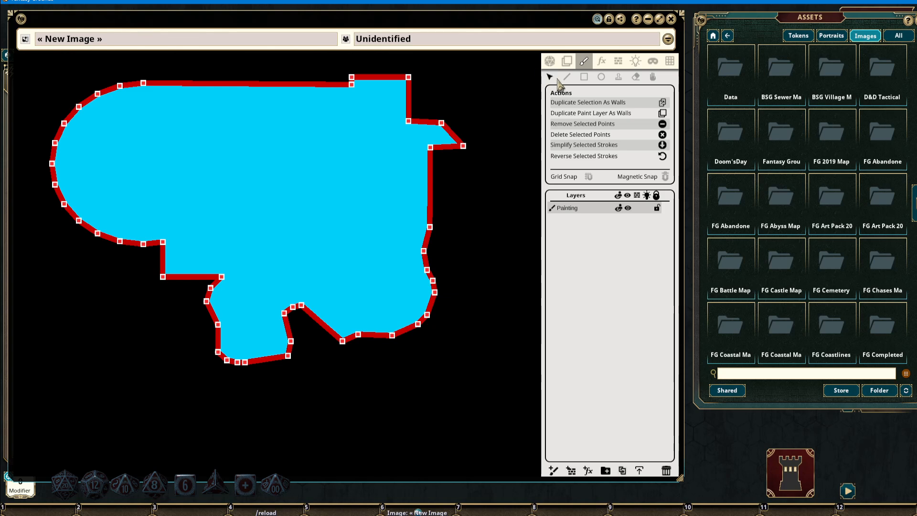
# Step: Merge a rectangle onto the shape's right side, and cut a large rectangular hole in its middle using the subtract overlap mode
pyautogui.click(584, 77)
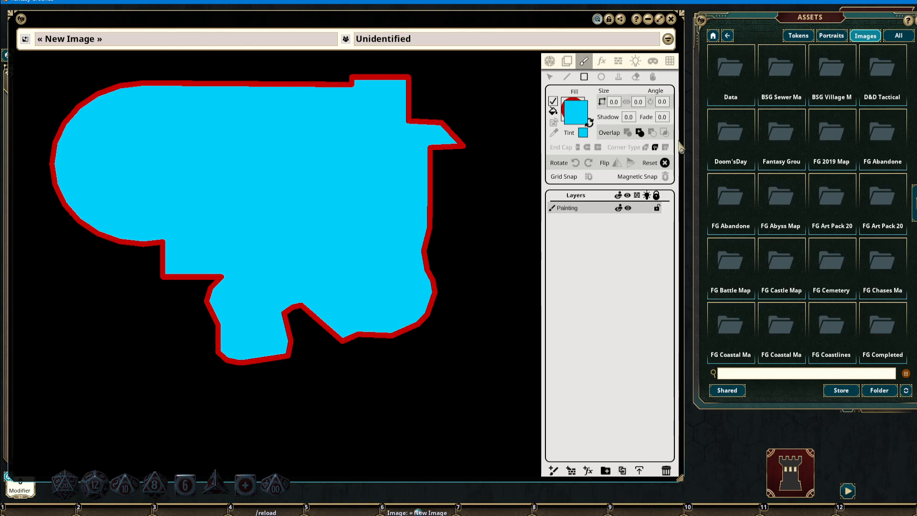
pyautogui.moveTo(347, 175); pyautogui.dragTo(484, 263)
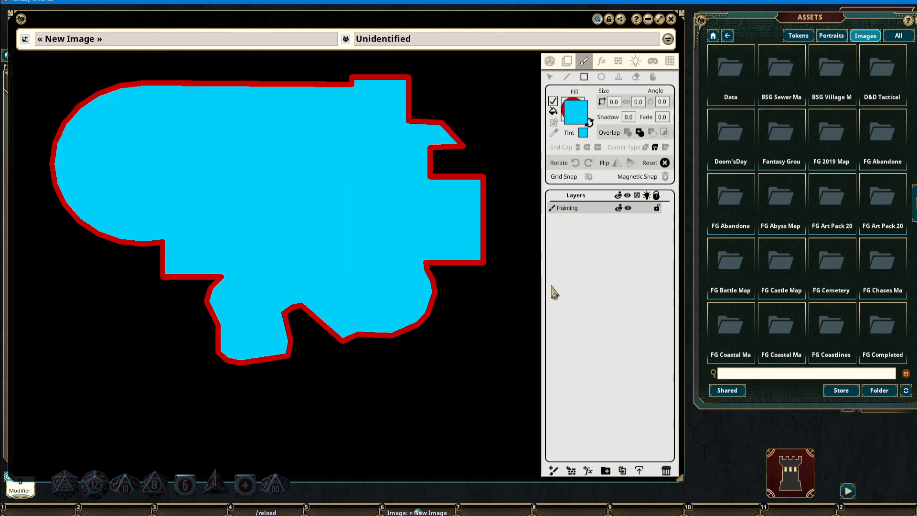
pyautogui.click(651, 132)
pyautogui.moveTo(246, 134); pyautogui.dragTo(385, 257)
# Step: Select all corner points of the rectangular hole and move the hole up and to the left inside the shape
pyautogui.click(550, 77)
pyautogui.moveTo(213, 118); pyautogui.dragTo(399, 272)
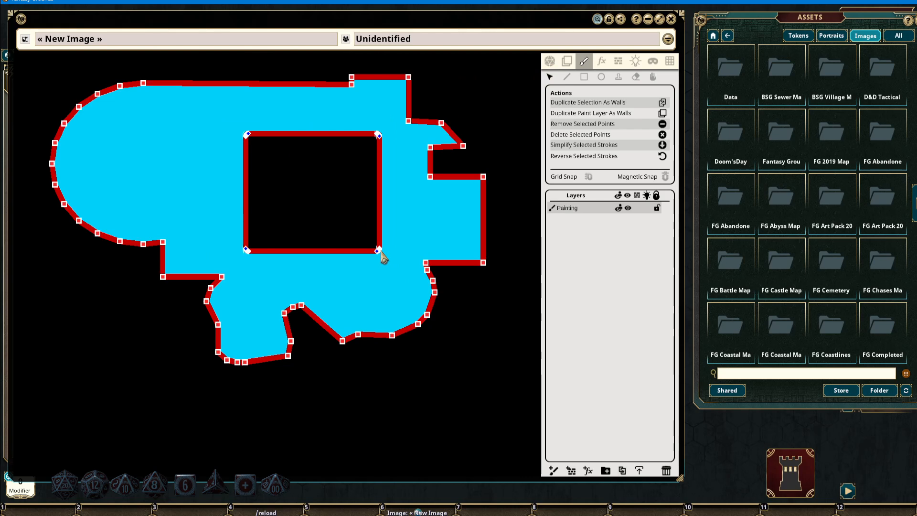
pyautogui.moveTo(379, 249); pyautogui.dragTo(352, 231)
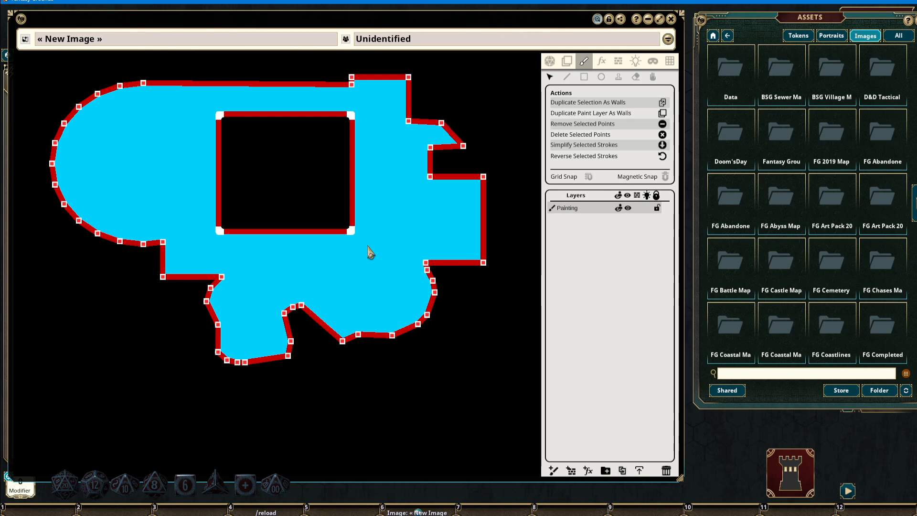
# Step: Delete the Painting layer to clear the canvas
pyautogui.moveTo(380, 188); pyautogui.dragTo(374, 184)
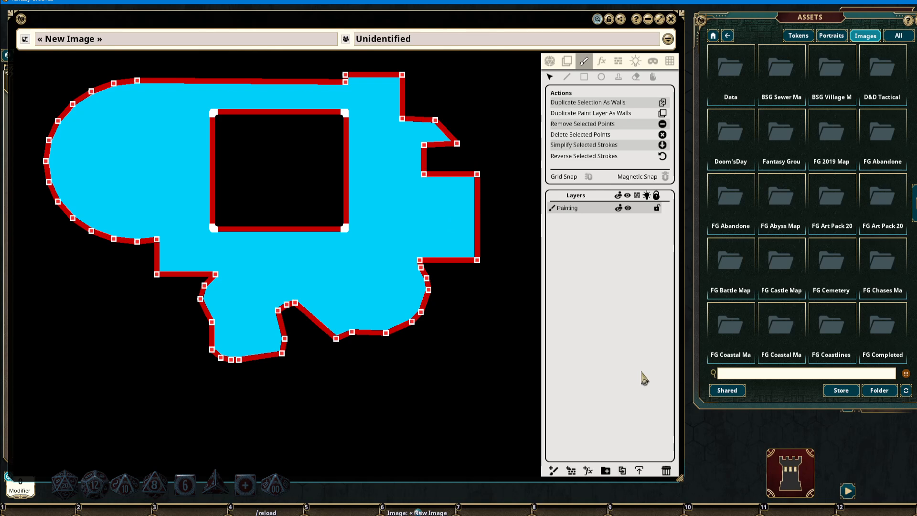
pyautogui.click(666, 471)
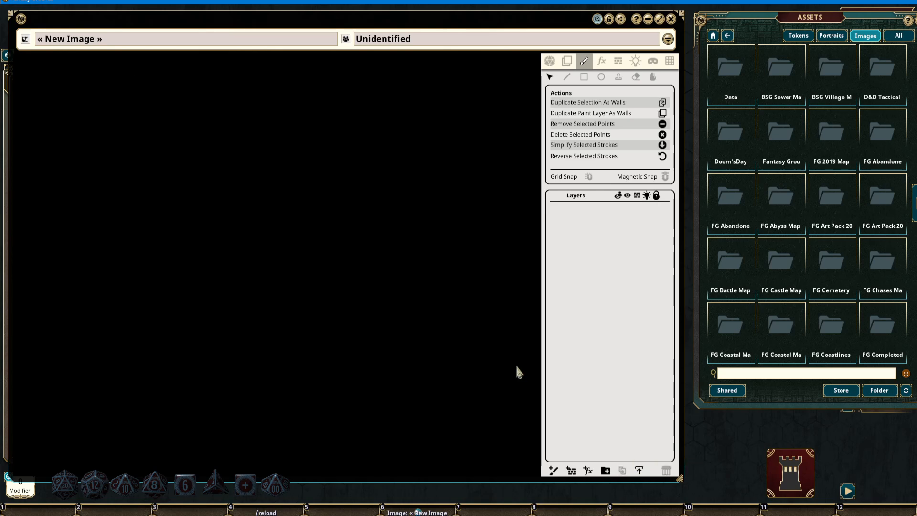
# Step: Activate the freehand tool and assign Stone_wall_brush.png from the Forest Tomb brushes as its stroke
pyautogui.click(567, 76)
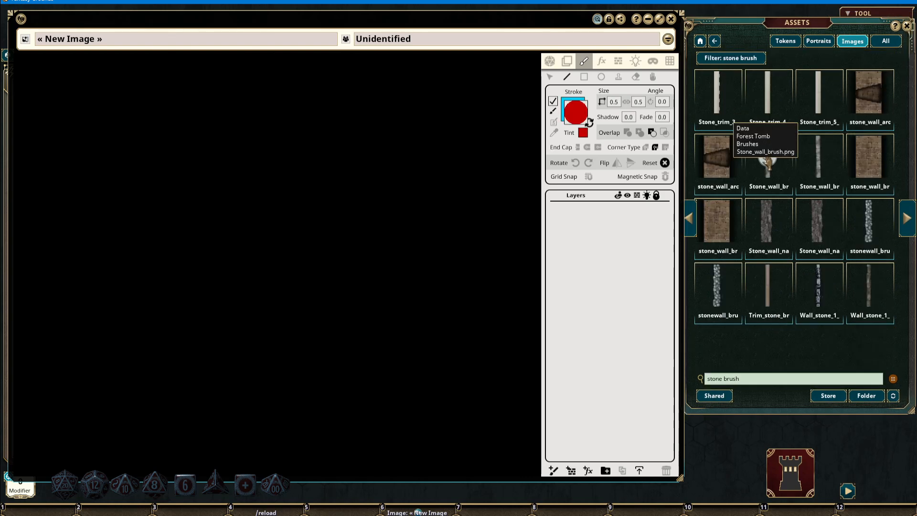
pyautogui.moveTo(767, 163)
pyautogui.mouseDown()
pyautogui.moveTo(584, 136)
pyautogui.moveTo(574, 115)
pyautogui.mouseUp()
pyautogui.click(405, 180)
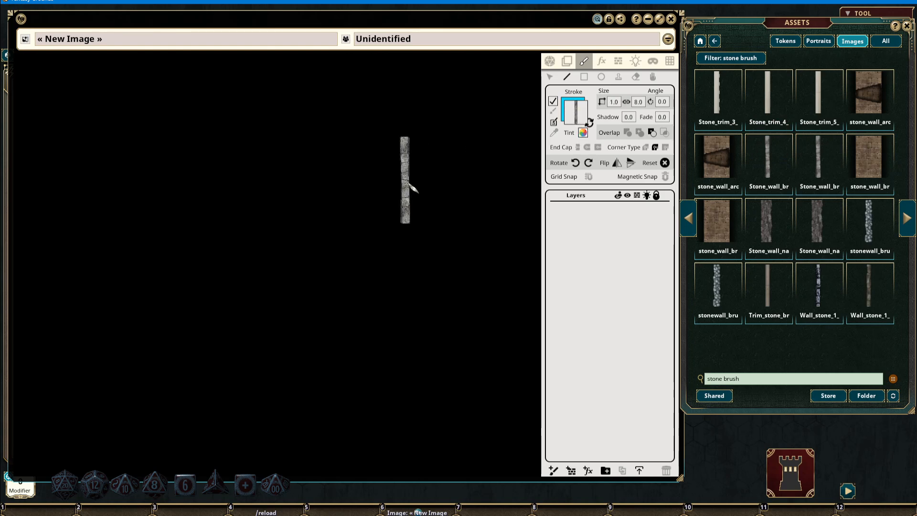
# Step: Search the image assets for "wood fill", assign Wood_floor_1_fill.png as the fill, and make the stroke swatch active again
pyautogui.click(592, 126)
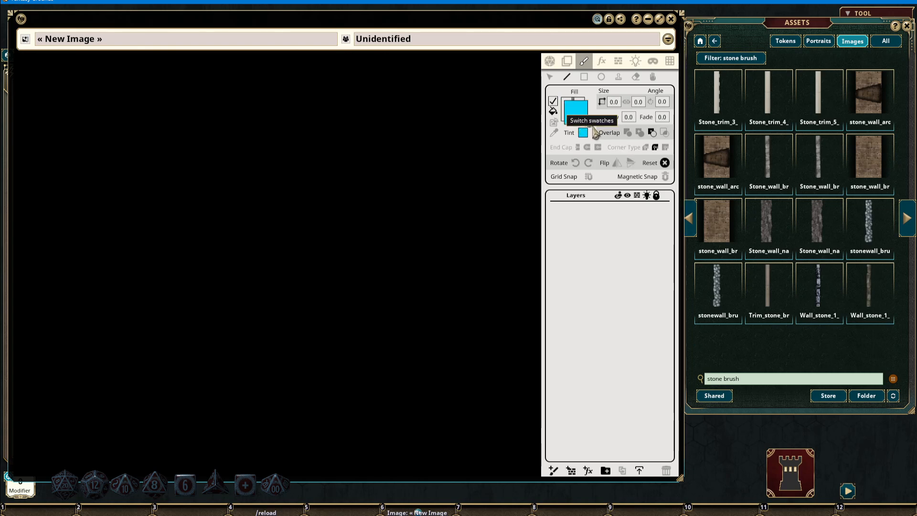
pyautogui.click(760, 378)
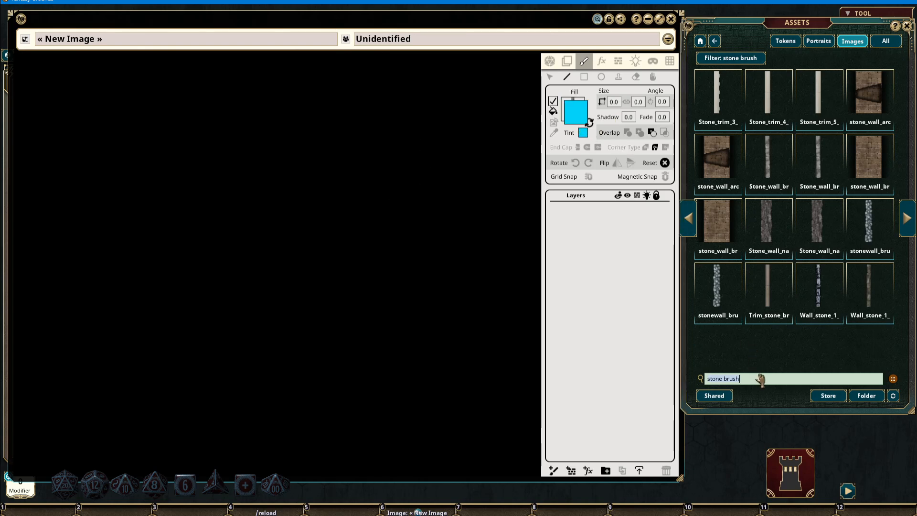
pyautogui.write('wood fill')
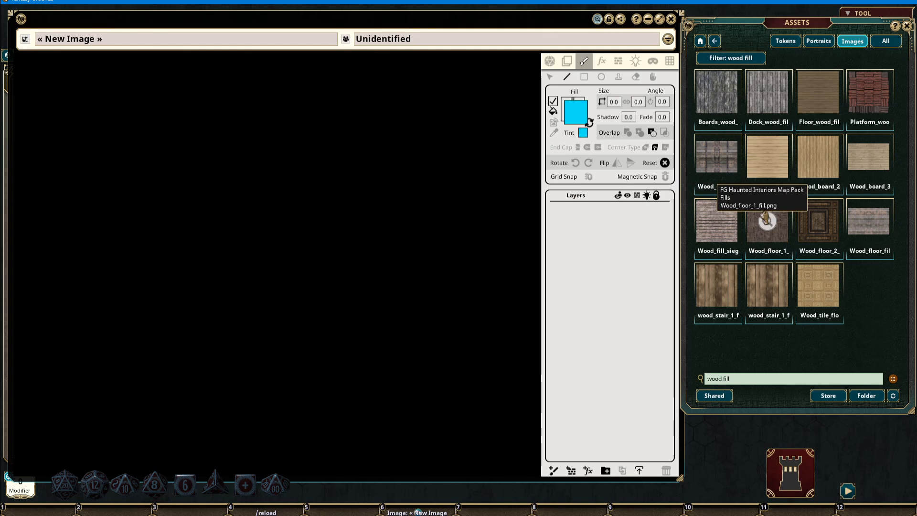
pyautogui.click(767, 221)
pyautogui.click(565, 139)
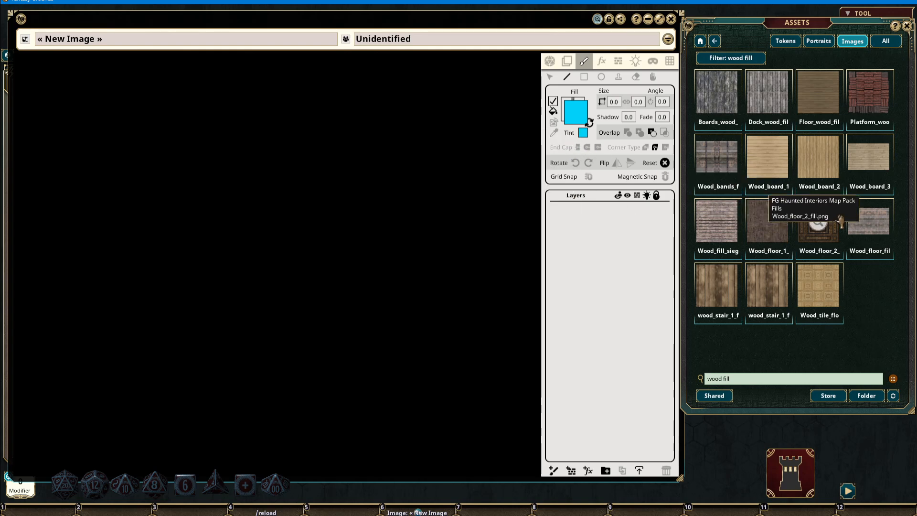
pyautogui.moveTo(764, 221); pyautogui.dragTo(575, 111)
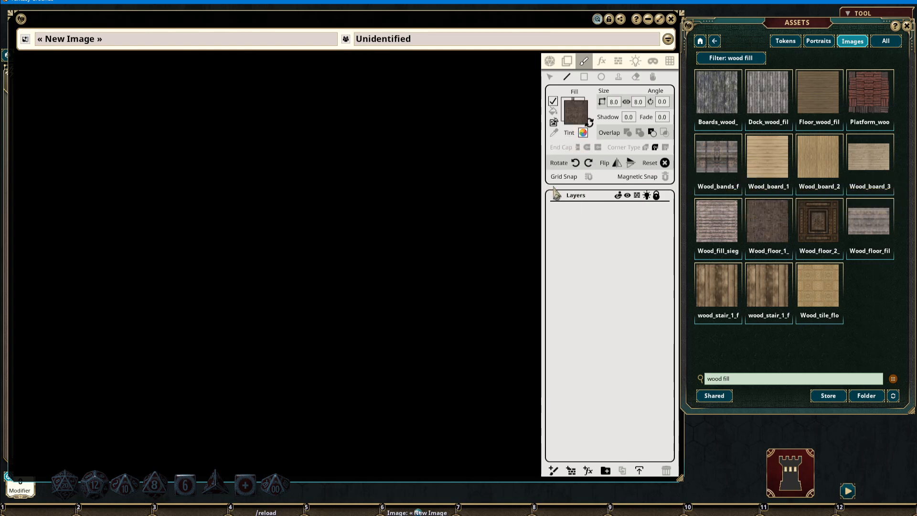
pyautogui.moveTo(527, 136); pyautogui.dragTo(527, 216)
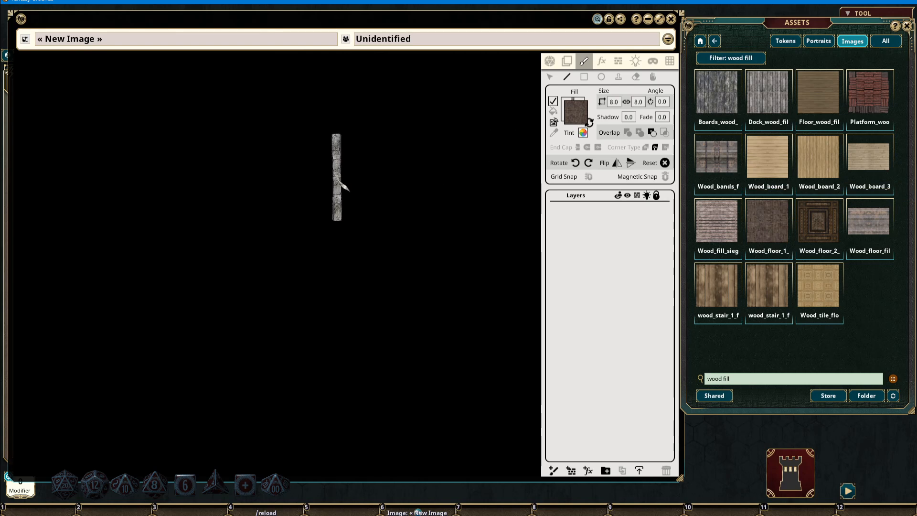
pyautogui.click(594, 124)
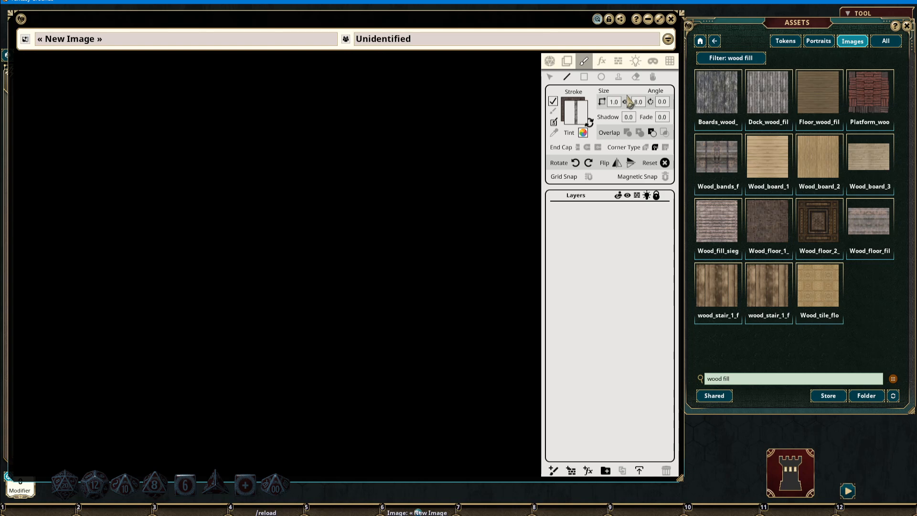
# Step: Set shape overlap to stack without merging and enlarge the stone wall stroke to size 1.6 by 12.5
pyautogui.click(627, 134)
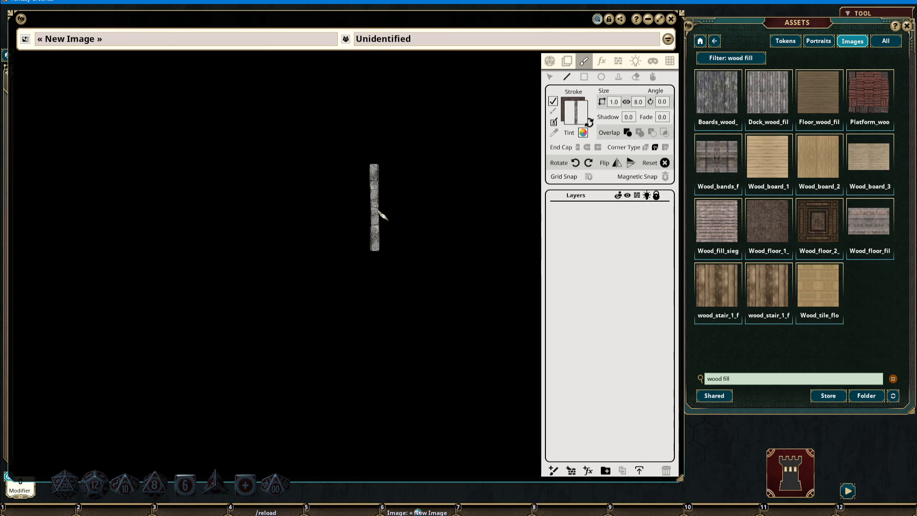
pyautogui.press('ctrl')
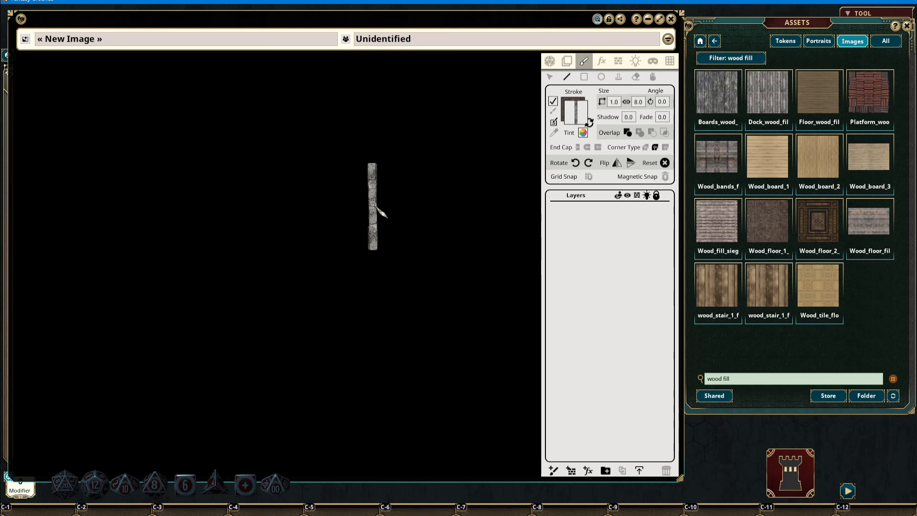
pyautogui.scroll(10, 379, 210)
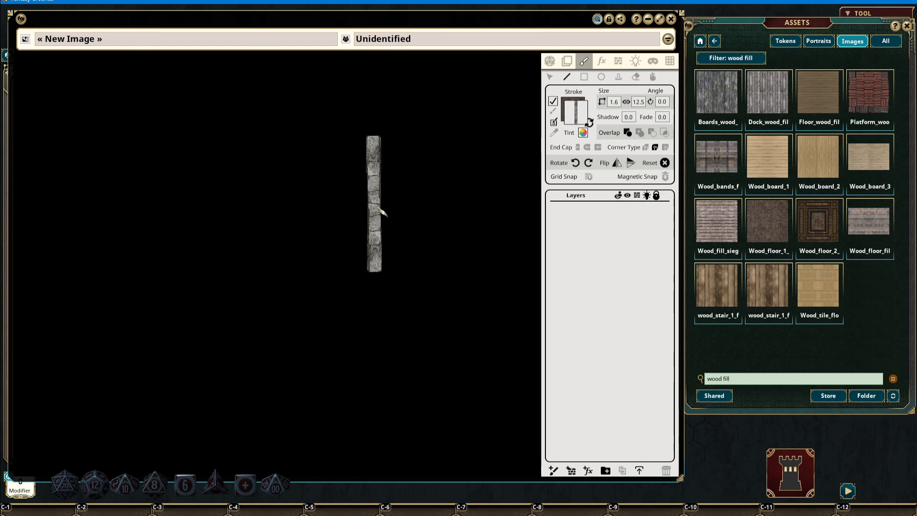
pyautogui.scroll(-6, 382, 210)
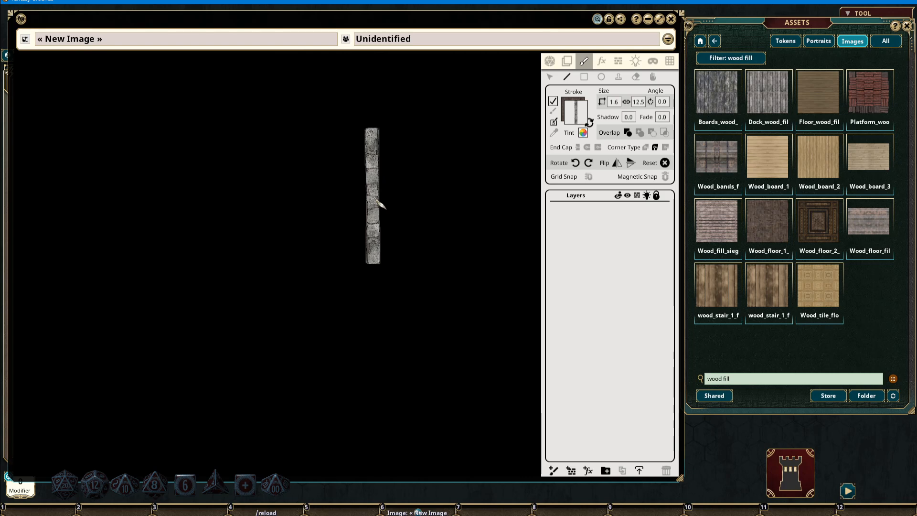
# Step: Check the fill swatch's settings, return to the stroke swatch, and draw a large rectangular room with stone walls and a wood floor
pyautogui.click(591, 123)
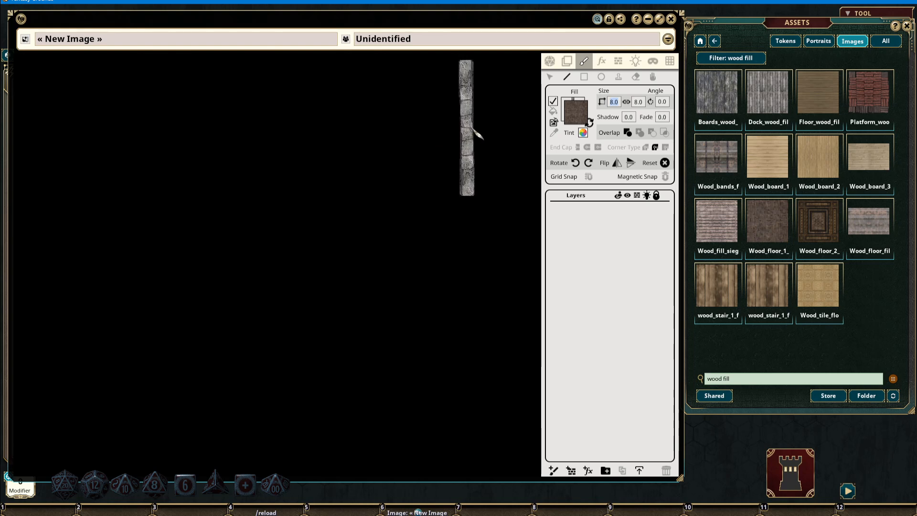
pyautogui.click(589, 122)
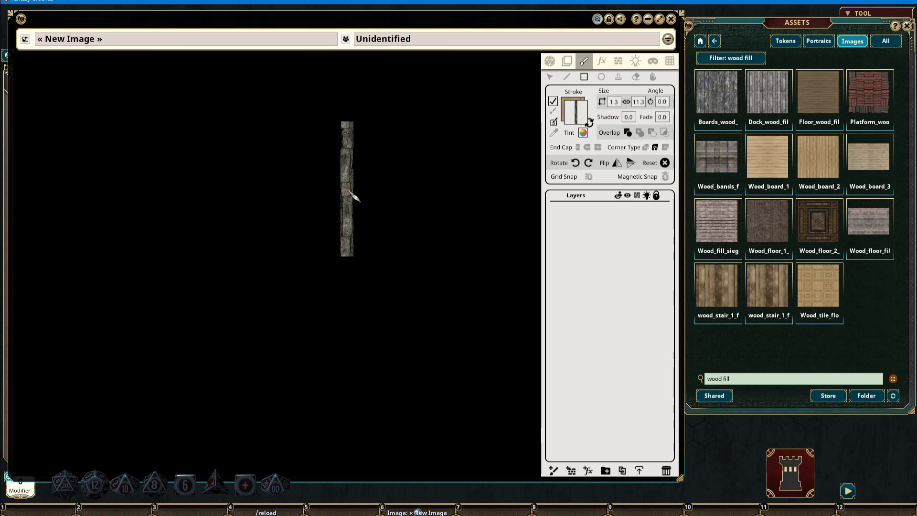
pyautogui.moveTo(116, 103)
pyautogui.mouseDown()
pyautogui.moveTo(135, 144)
pyautogui.moveTo(272, 299)
pyautogui.moveTo(371, 315)
pyautogui.mouseUp()
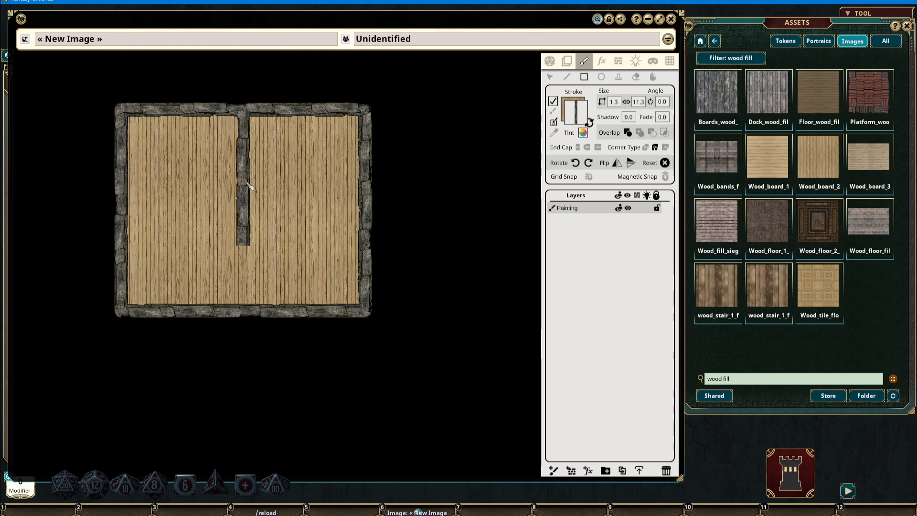
# Step: Merge rectangular extensions onto the room's right and upper walls, and subtract a rectangular hole from its middle
pyautogui.moveTo(249, 223); pyautogui.dragTo(270, 238)
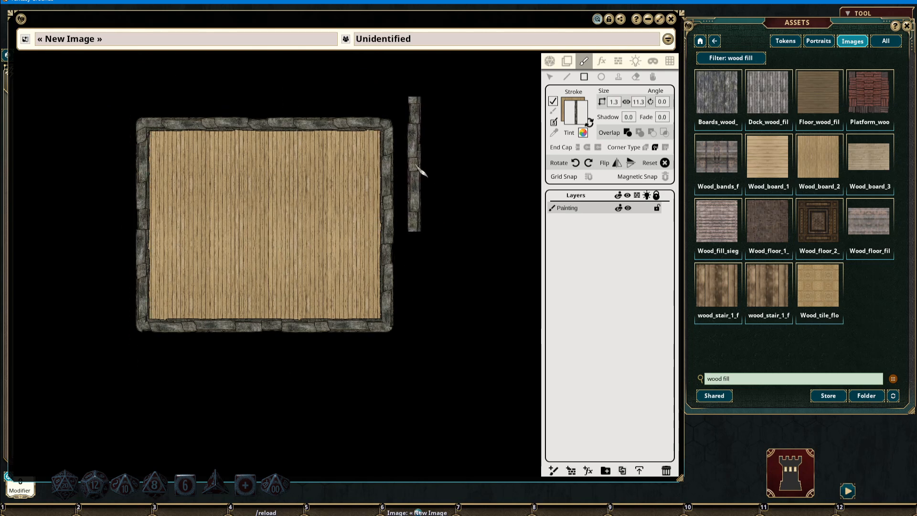
pyautogui.click(640, 132)
pyautogui.moveTo(310, 185); pyautogui.dragTo(460, 263)
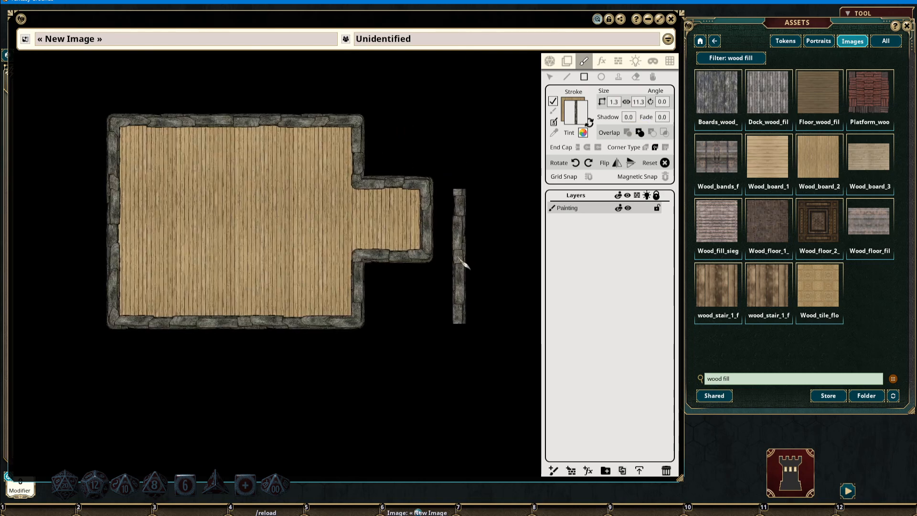
pyautogui.moveTo(238, 76); pyautogui.dragTo(291, 175)
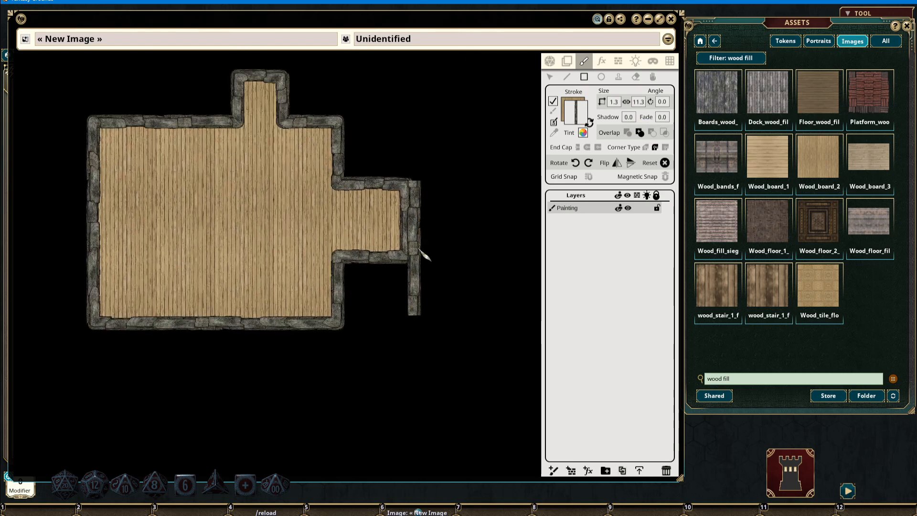
pyautogui.click(652, 132)
pyautogui.moveTo(191, 174); pyautogui.dragTo(290, 261)
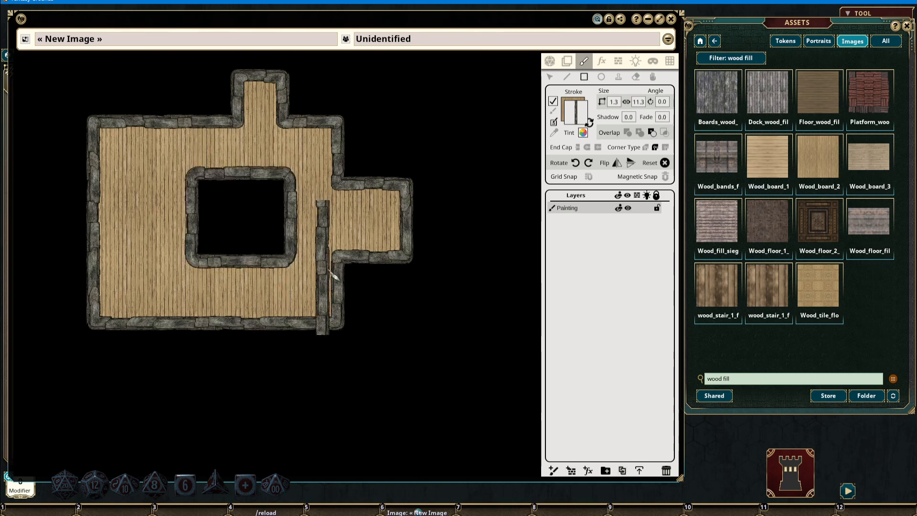
# Step: Choose the bevelled corner type, set overlap to stack without merging, and draw a tall rectangular room right of the first one
pyautogui.moveTo(432, 268); pyautogui.dragTo(455, 288)
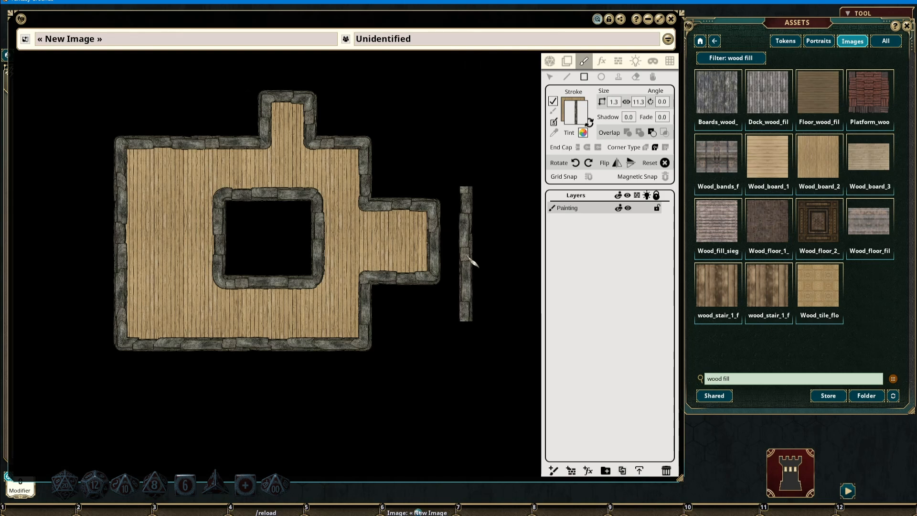
pyautogui.moveTo(471, 260); pyautogui.dragTo(401, 269)
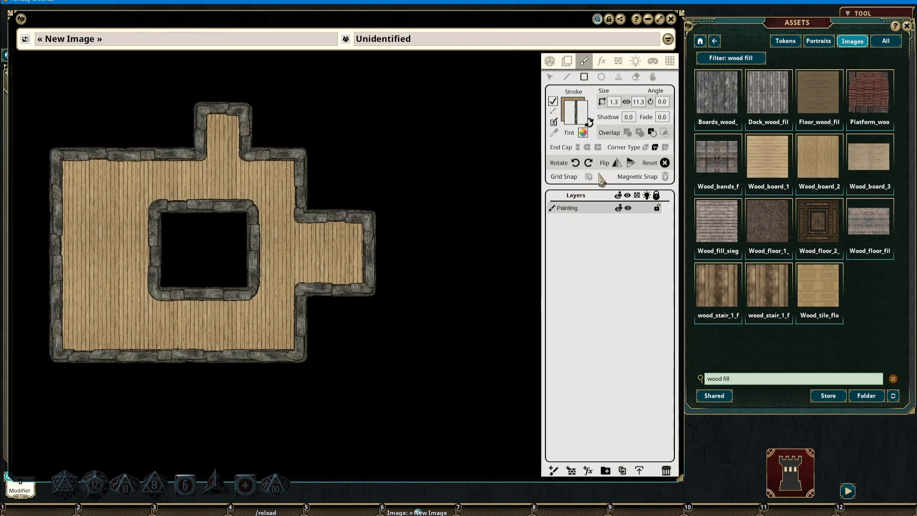
pyautogui.moveTo(414, 192); pyautogui.dragTo(365, 207)
pyautogui.moveTo(432, 210); pyautogui.dragTo(385, 210)
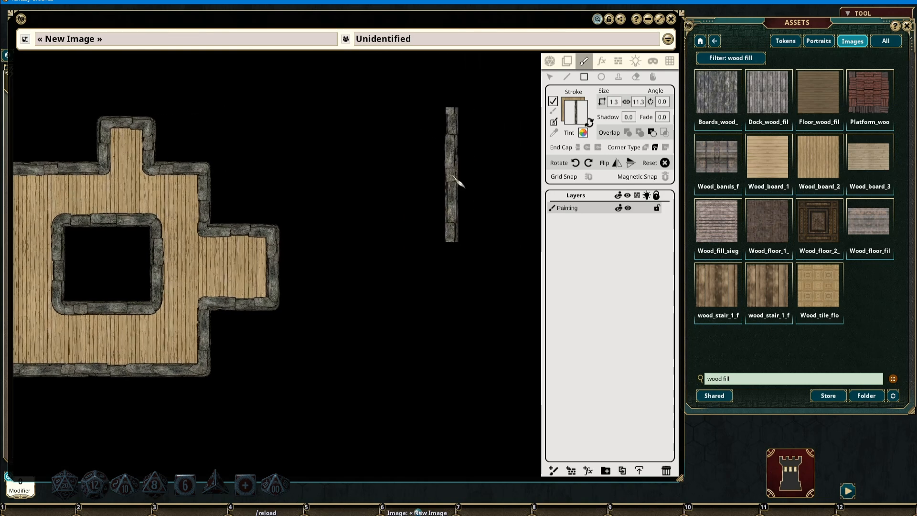
pyautogui.click(645, 147)
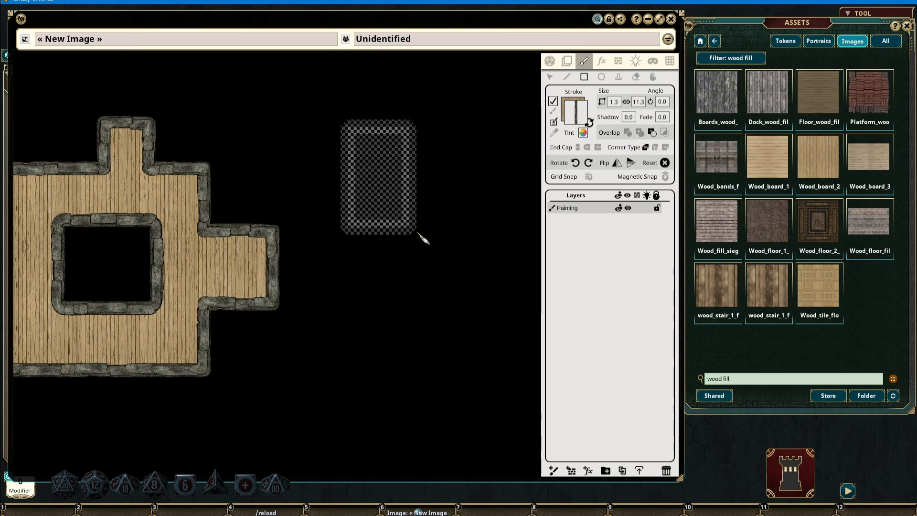
pyautogui.click(627, 132)
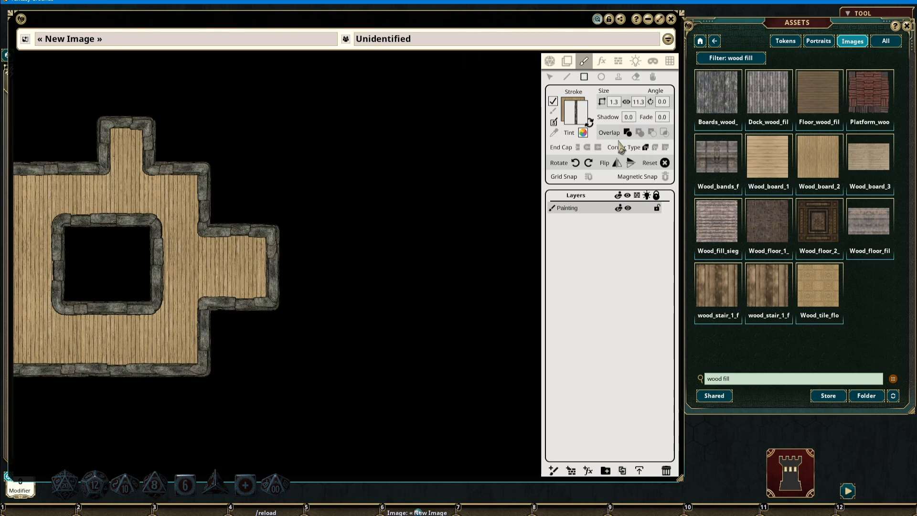
pyautogui.moveTo(332, 122); pyautogui.dragTo(431, 285)
# Step: Draw two narrower rectangular rooms beside the bevelled one, the first with round corners and the second with sharp corners
pyautogui.moveTo(487, 244); pyautogui.dragTo(383, 265)
pyautogui.scroll(3, 354, 186)
pyautogui.moveTo(364, 134); pyautogui.dragTo(599, 212)
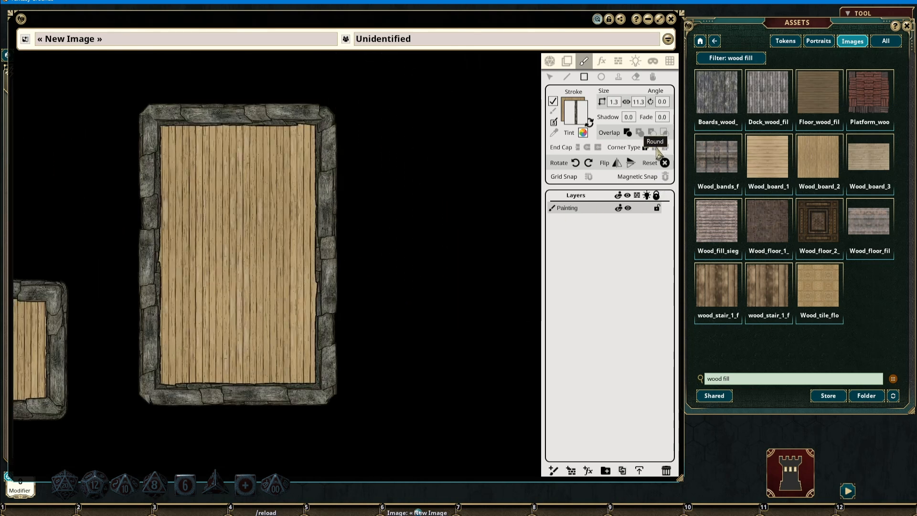
pyautogui.moveTo(358, 117); pyautogui.dragTo(459, 330)
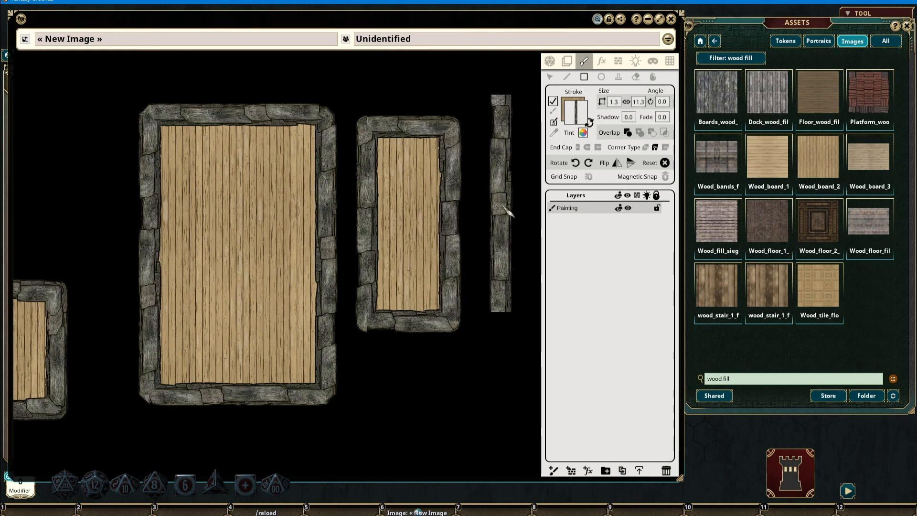
pyautogui.moveTo(499, 237); pyautogui.dragTo(390, 229)
pyautogui.moveTo(395, 127); pyautogui.dragTo(446, 287)
pyautogui.scroll(-3, 518, 238)
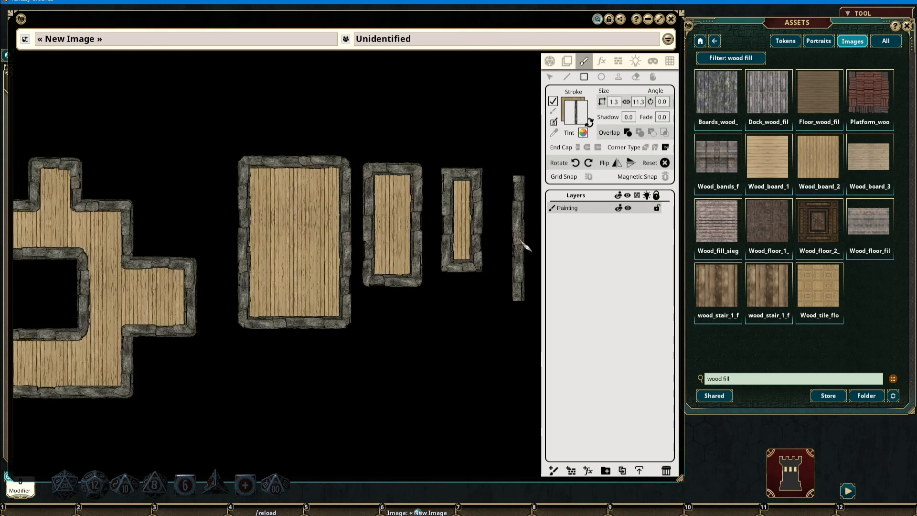
# Step: Set overlap to merge, draw a sharp-cornered rectangle across the first two tall rooms, and extend it into the sharp-cornered room
pyautogui.moveTo(435, 317); pyautogui.dragTo(428, 274)
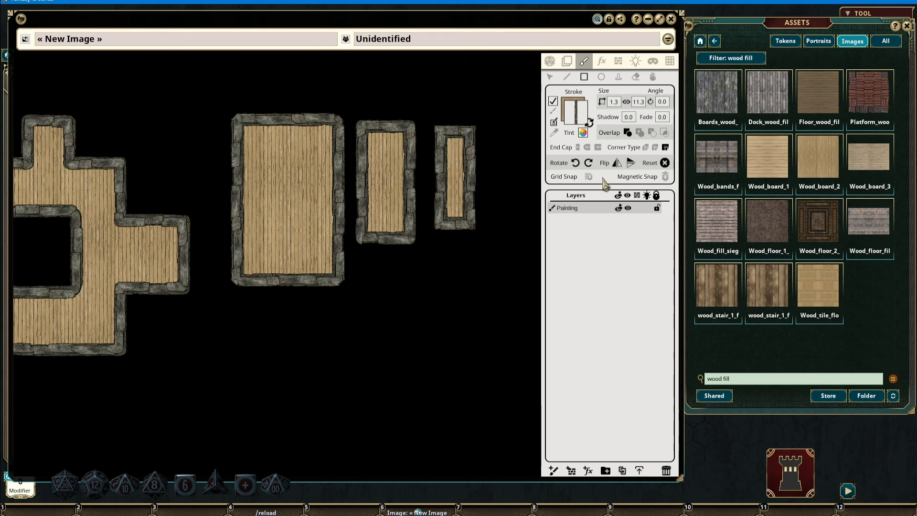
pyautogui.click(639, 133)
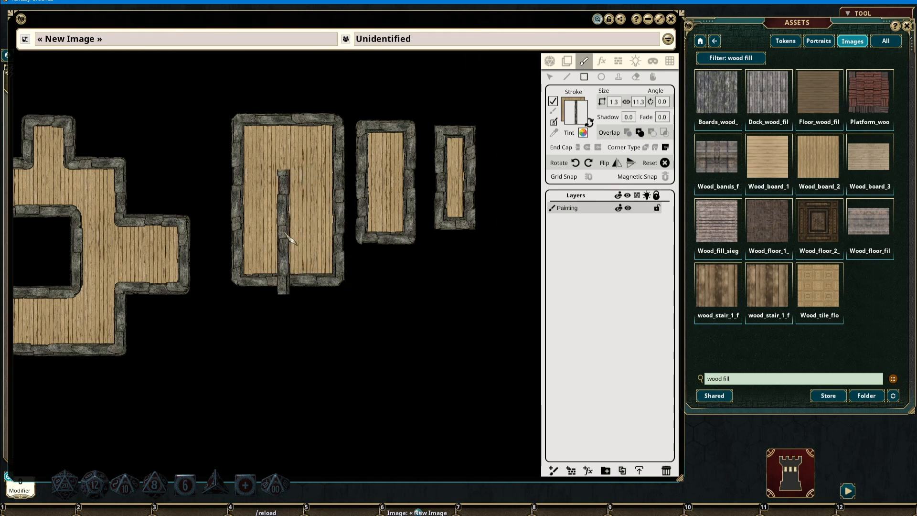
pyautogui.moveTo(305, 158); pyautogui.dragTo(391, 198)
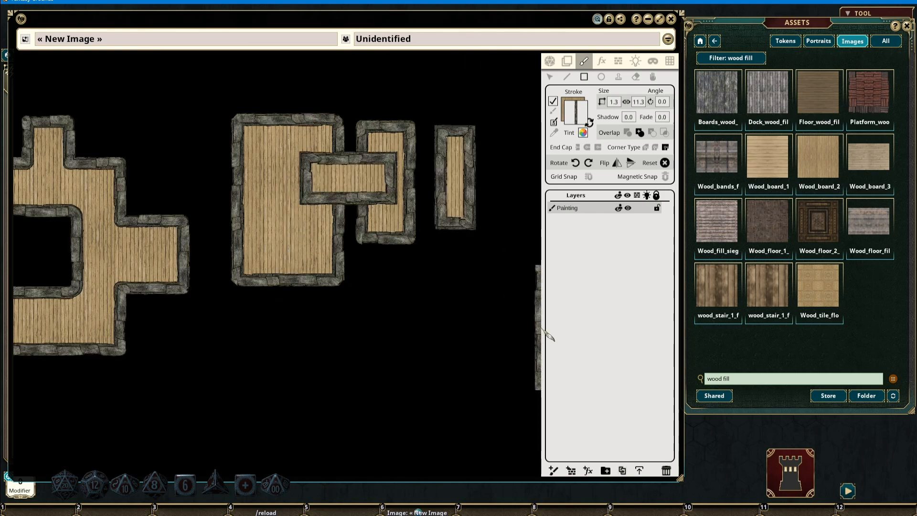
pyautogui.scroll(2, 379, 229)
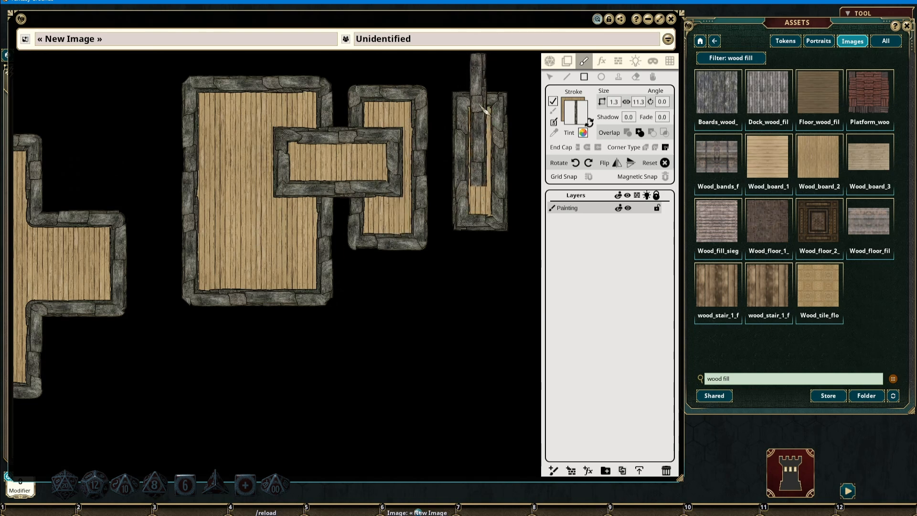
pyautogui.moveTo(377, 140)
pyautogui.mouseDown()
pyautogui.moveTo(435, 184)
pyautogui.moveTo(490, 187)
pyautogui.mouseUp()
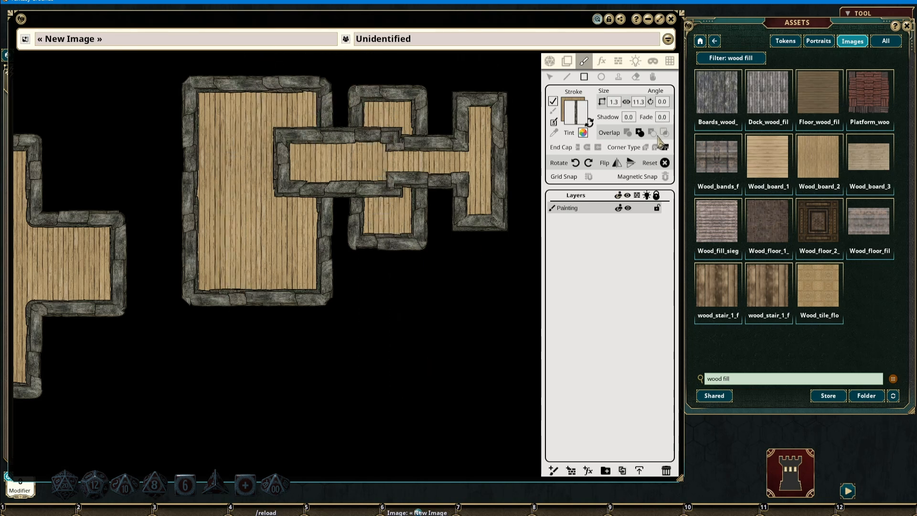
# Step: Merge a round-cornered rectangle onto the middle room and a bevelled rectangle onto the large tall room
pyautogui.click(640, 133)
pyautogui.moveTo(336, 198); pyautogui.dragTo(430, 271)
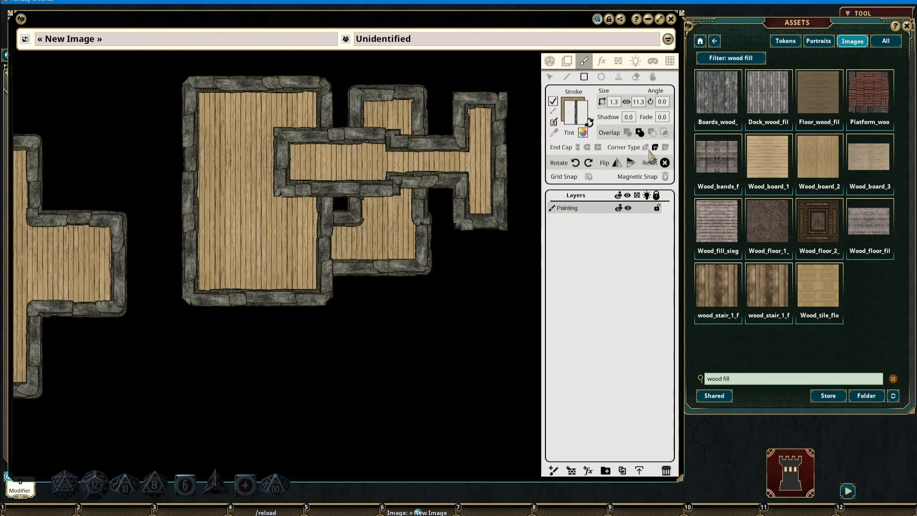
pyautogui.moveTo(253, 234); pyautogui.dragTo(403, 316)
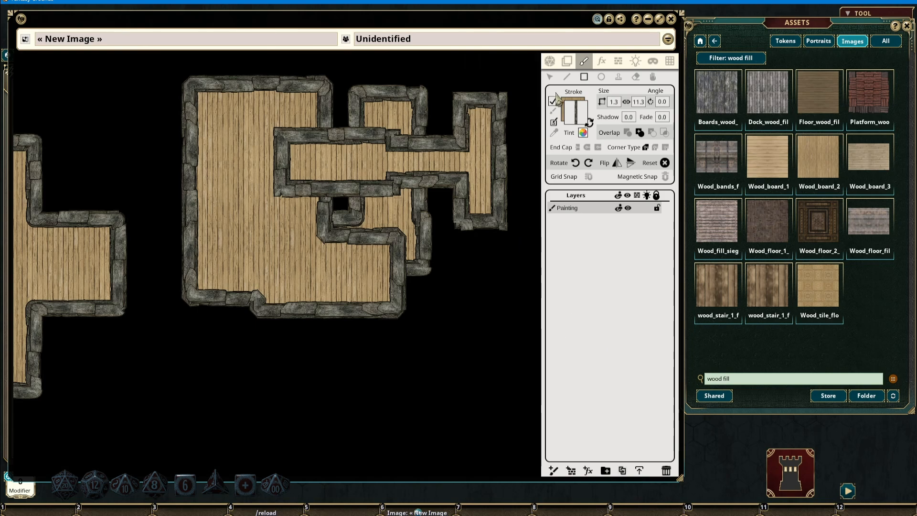
# Step: Move the whole bevelled room down and to the left, and pull the corner points of its lower-right extension inward
pyautogui.click(550, 78)
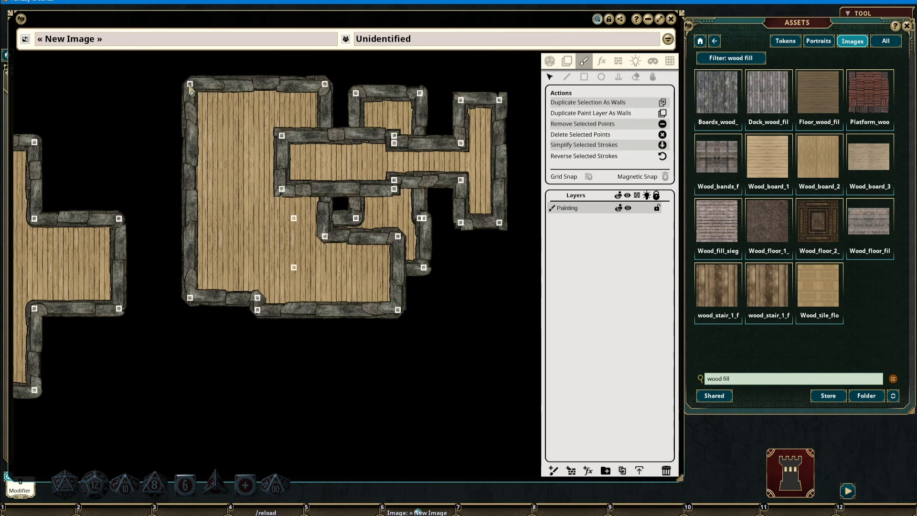
pyautogui.moveTo(189, 85)
pyautogui.mouseDown()
pyautogui.moveTo(181, 168)
pyautogui.moveTo(130, 179)
pyautogui.moveTo(139, 136)
pyautogui.mouseUp()
pyautogui.moveTo(347, 287); pyautogui.dragTo(311, 317)
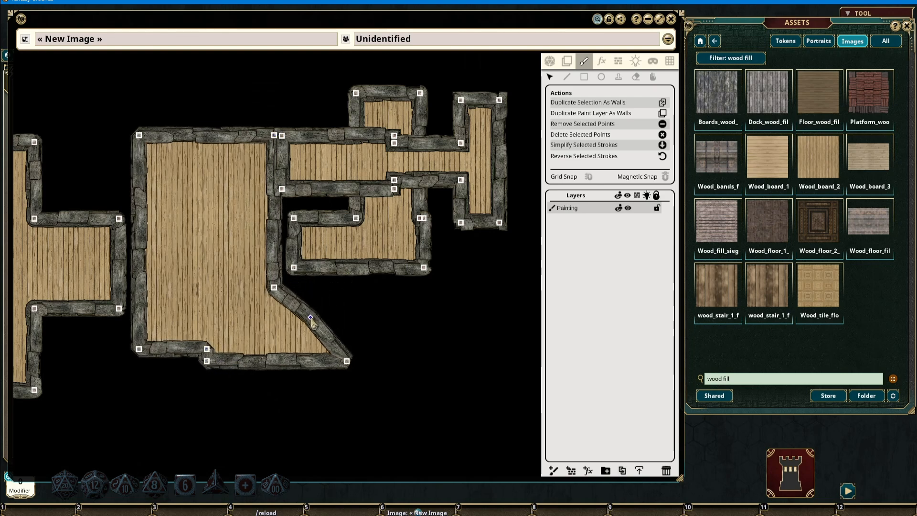
pyautogui.moveTo(347, 363); pyautogui.dragTo(299, 356)
# Step: Delete the surplus points on the bevelled room's right wall and reposition its remaining lower points into a nearly straight bottom wall
pyautogui.moveTo(252, 280); pyautogui.dragTo(329, 383)
pyautogui.press('Delete')
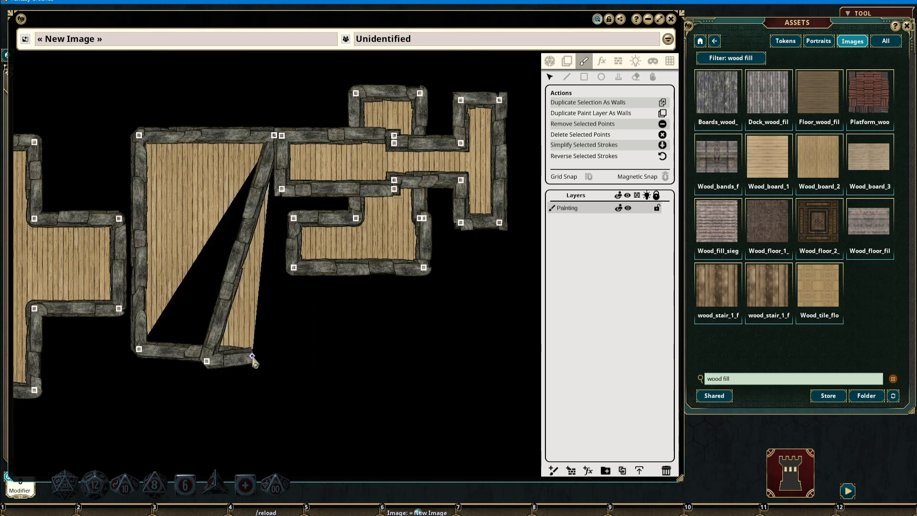
pyautogui.moveTo(208, 350); pyautogui.dragTo(183, 320)
pyautogui.moveTo(206, 361); pyautogui.dragTo(270, 366)
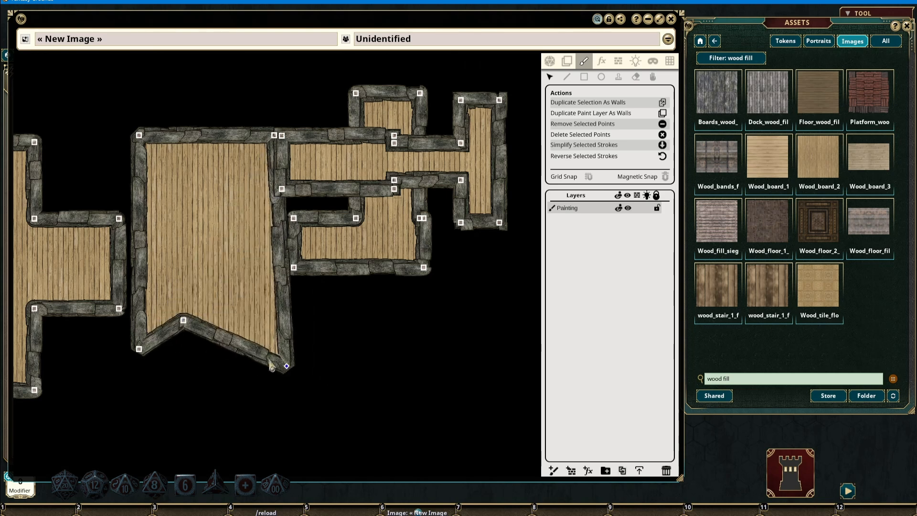
pyautogui.moveTo(184, 320); pyautogui.dragTo(161, 348)
pyautogui.moveTo(287, 366); pyautogui.dragTo(266, 362)
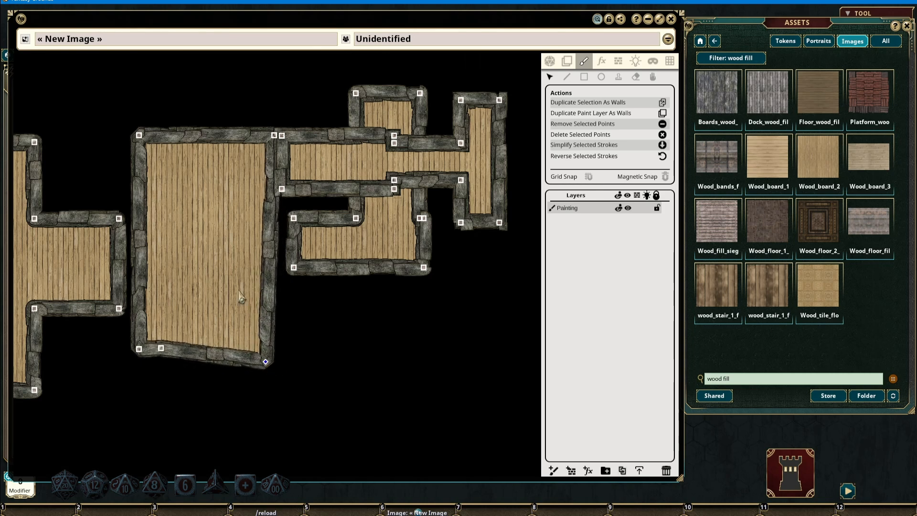
# Step: Move the whole T-shaped room below the L-shaped one, and pull the L-shaped room's inner corner point up and left
pyautogui.click(395, 145)
pyautogui.moveTo(395, 146); pyautogui.dragTo(398, 317)
pyautogui.scroll(-2, 519, 219)
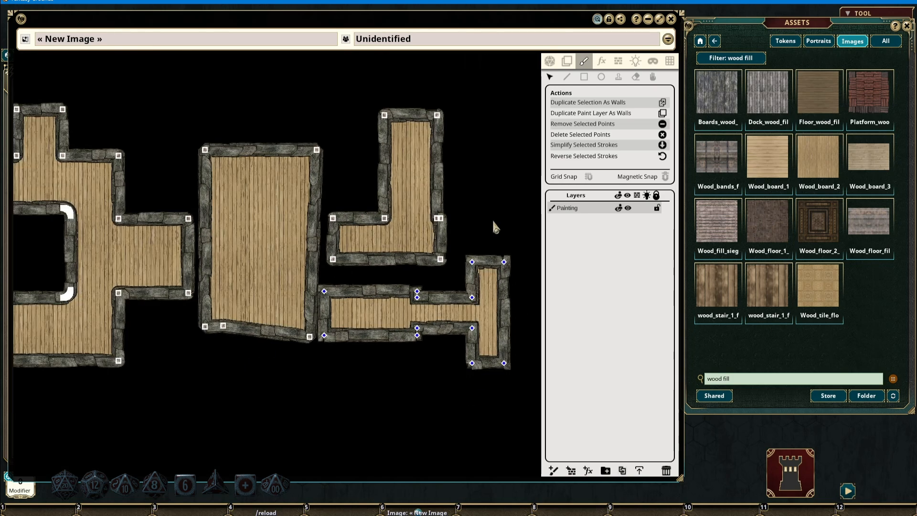
pyautogui.moveTo(386, 220); pyautogui.dragTo(372, 187)
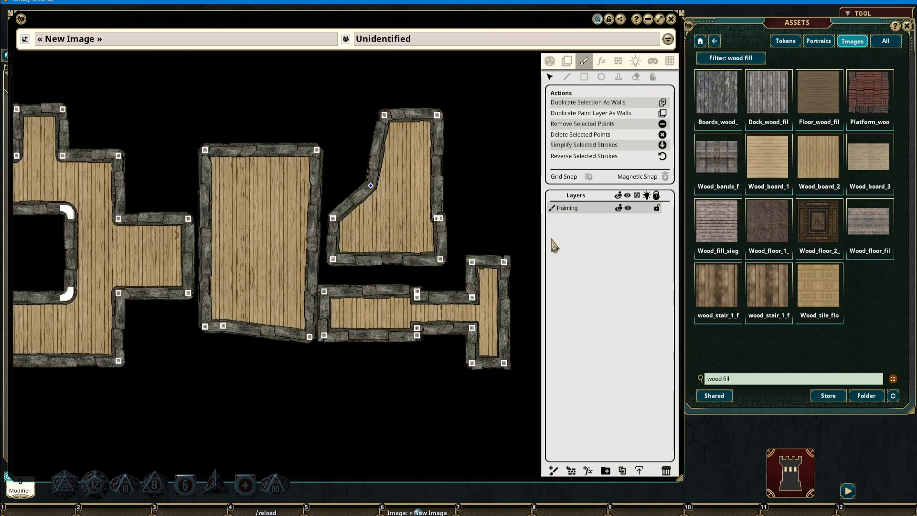
# Step: Activate the ellipse tool and merge a circle onto the upper end of the tall bevelled room
pyautogui.scroll(-2, 367, 230)
pyautogui.moveTo(264, 228); pyautogui.dragTo(357, 227)
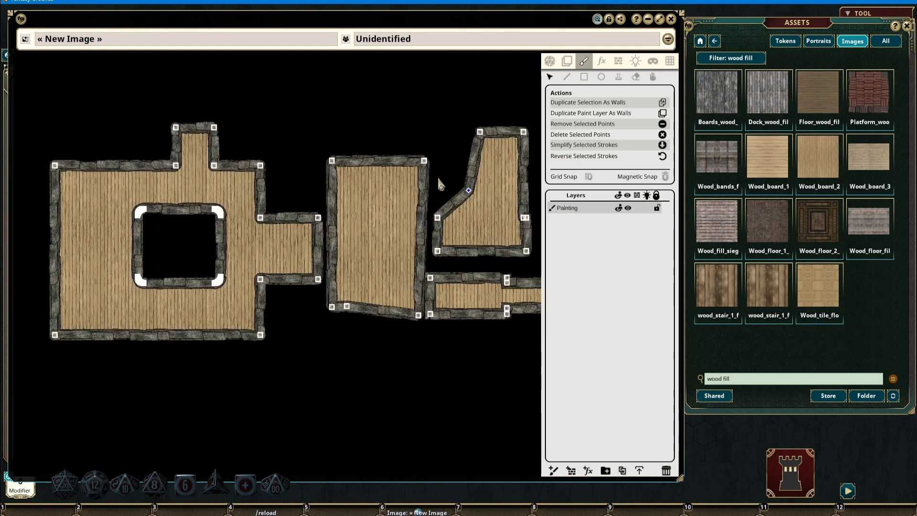
pyautogui.click(584, 78)
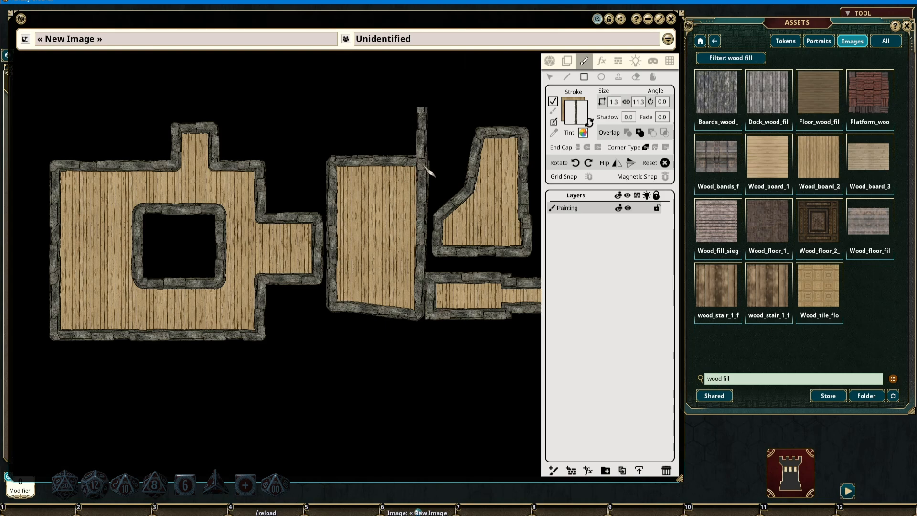
pyautogui.moveTo(429, 171); pyautogui.dragTo(388, 168)
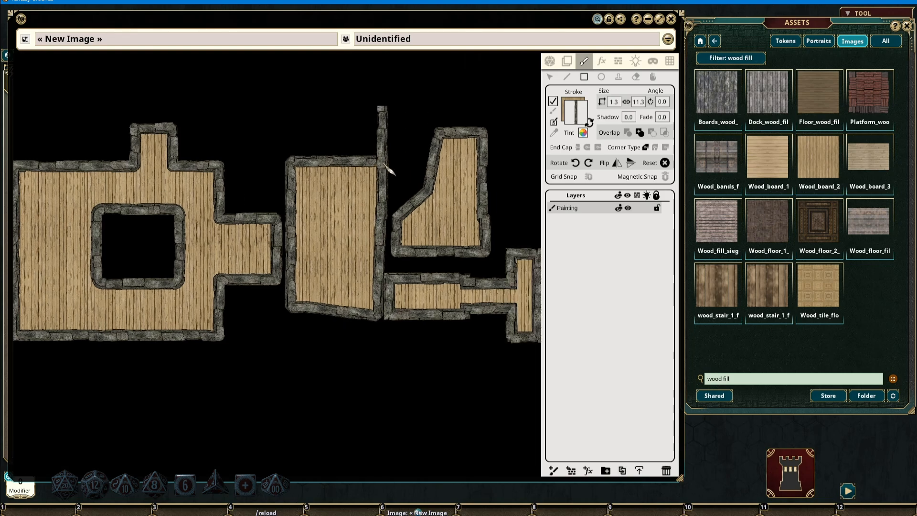
pyautogui.click(601, 76)
pyautogui.moveTo(301, 95); pyautogui.dragTo(393, 203)
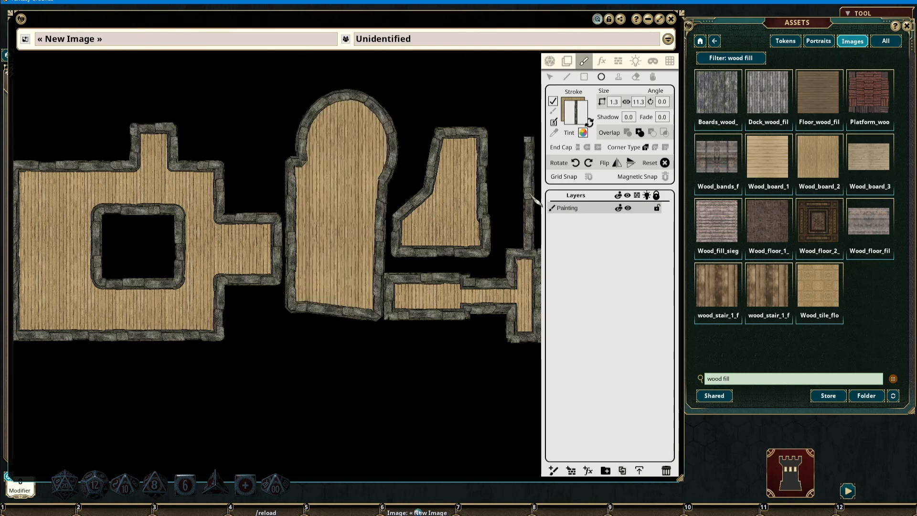